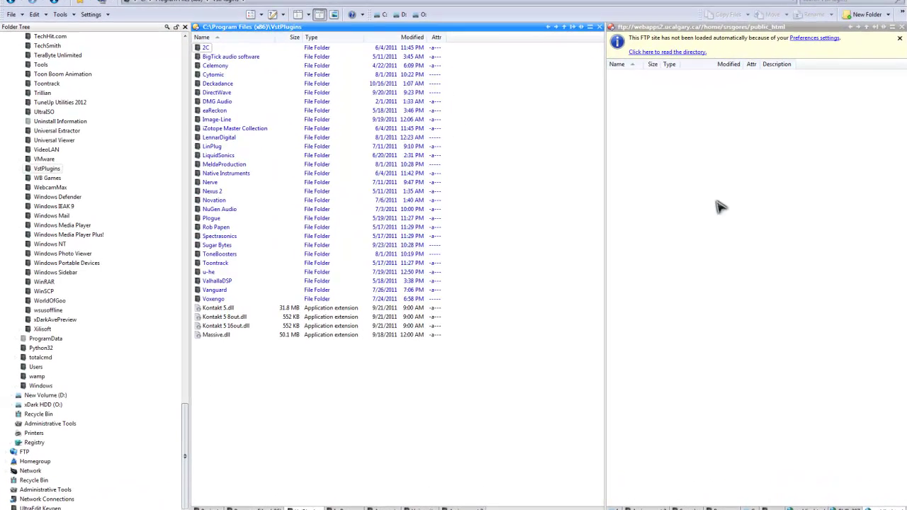
# Step: Open the folder C:\Program Files\Common Files\VST2 in the second file pane to view its plugin folders
pyautogui.click(663, 120)
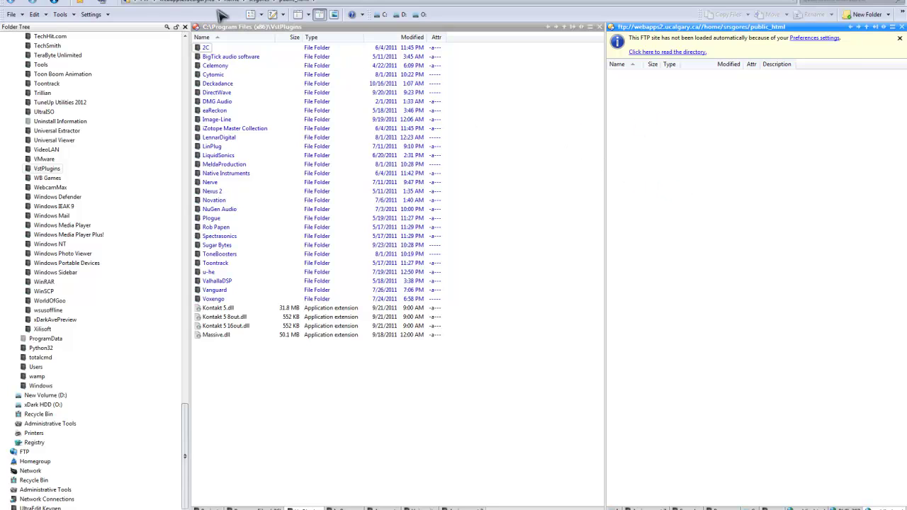
pyautogui.click(385, 14)
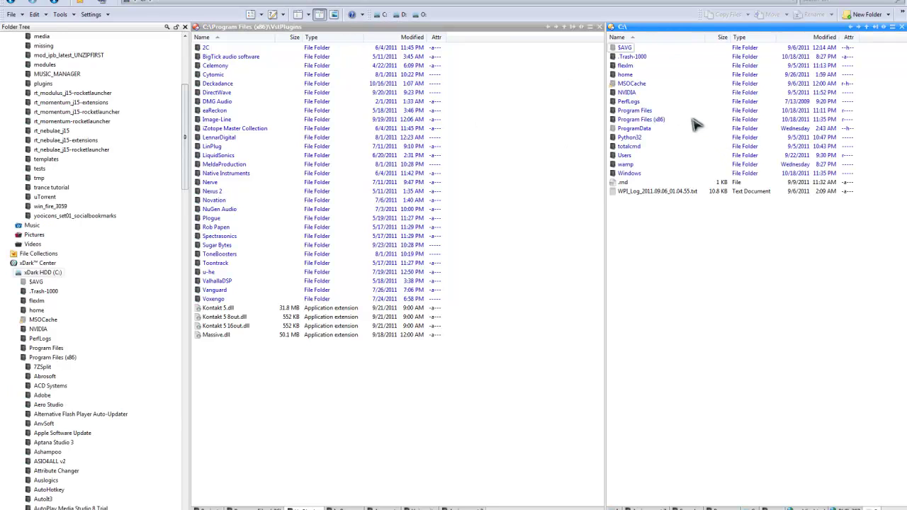
pyautogui.doubleClick(652, 117)
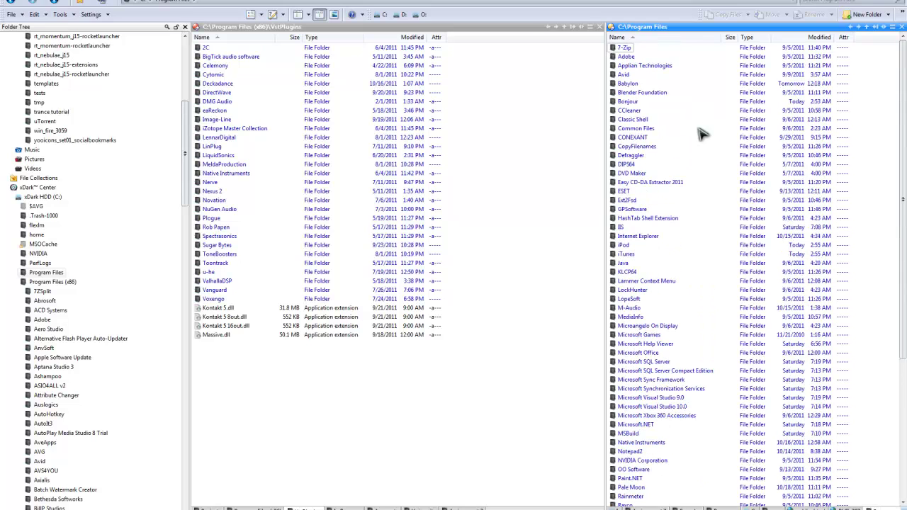
pyautogui.scroll(-3, 699, 133)
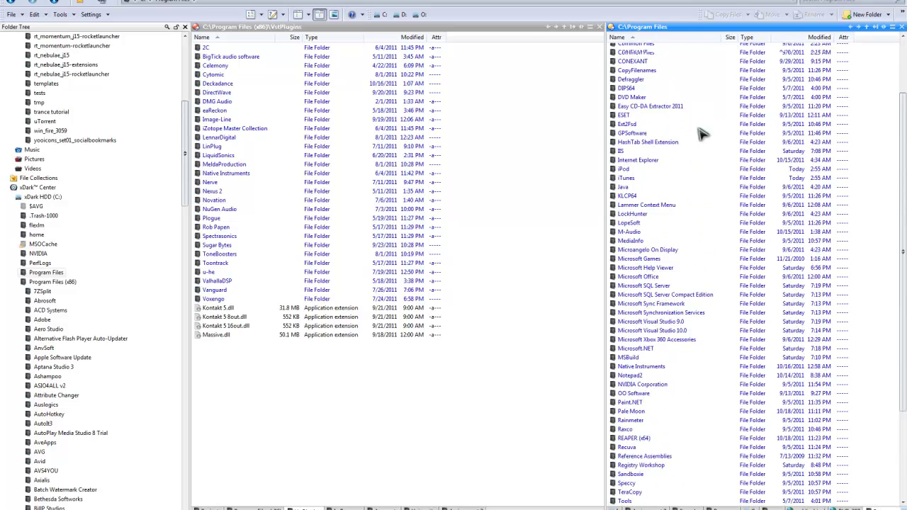
pyautogui.scroll(3, 700, 134)
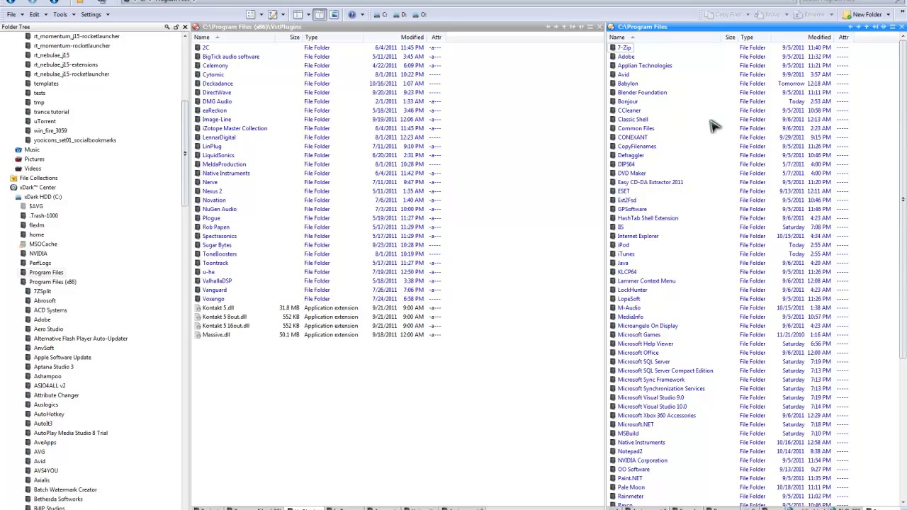
pyautogui.scroll(-3, 711, 133)
pyautogui.scroll(3, 690, 122)
pyautogui.doubleClick(641, 128)
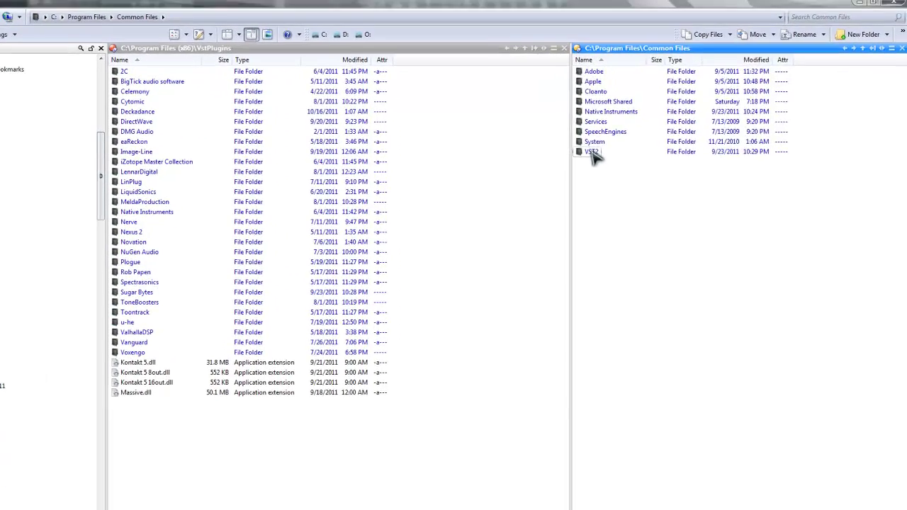
pyautogui.doubleClick(622, 122)
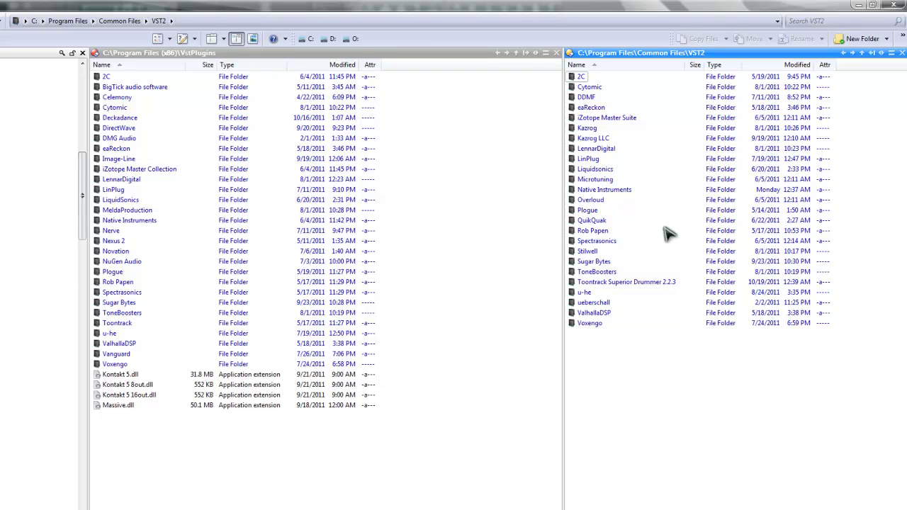
pyautogui.moveTo(630, 192)
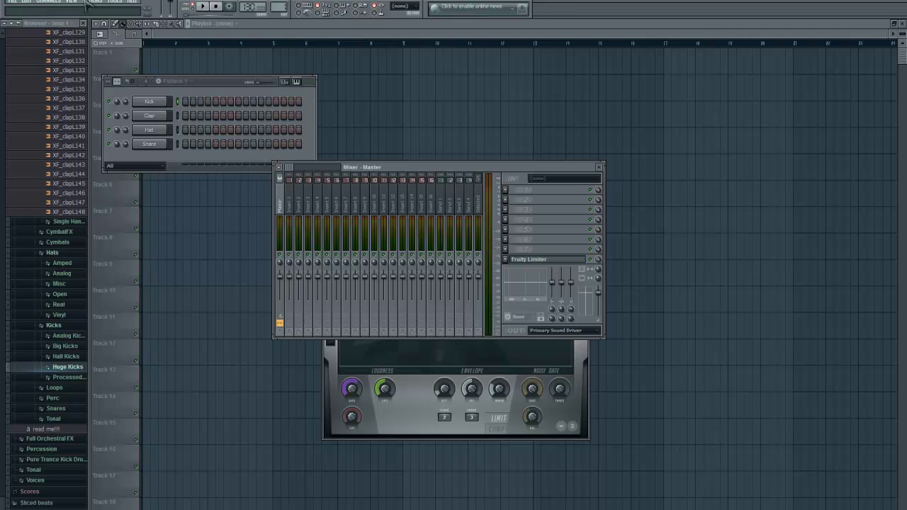
# Step: In FL Studio, open the file settings and inspect the directory selection for the VST plugins extra search folder without changing it
pyautogui.click(90, 2)
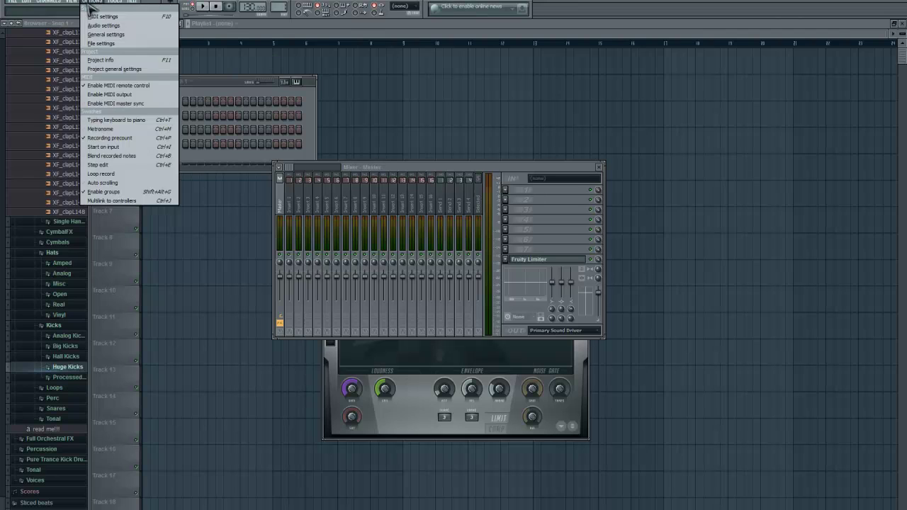
pyautogui.click(101, 44)
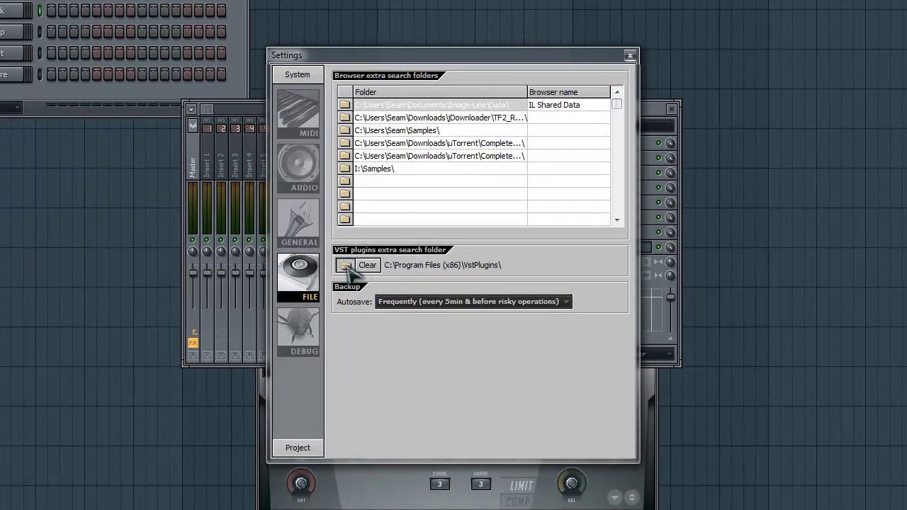
pyautogui.click(381, 271)
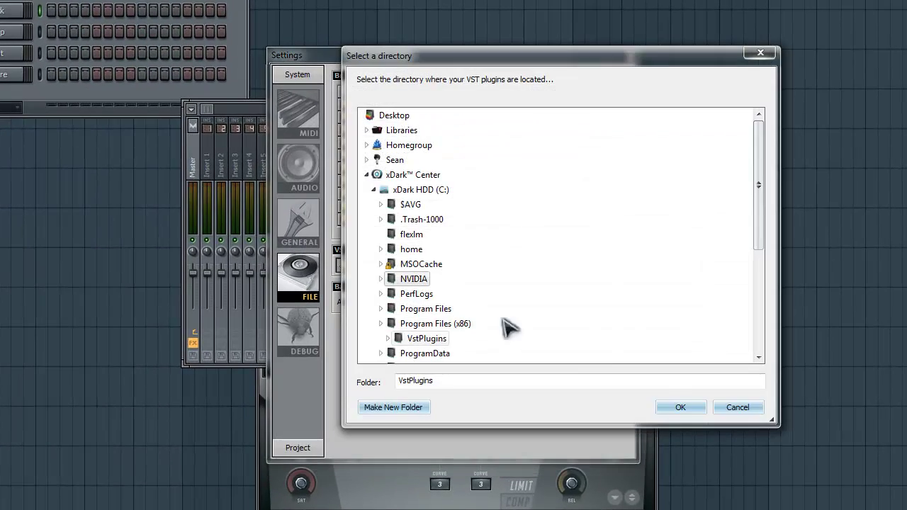
pyautogui.click(738, 408)
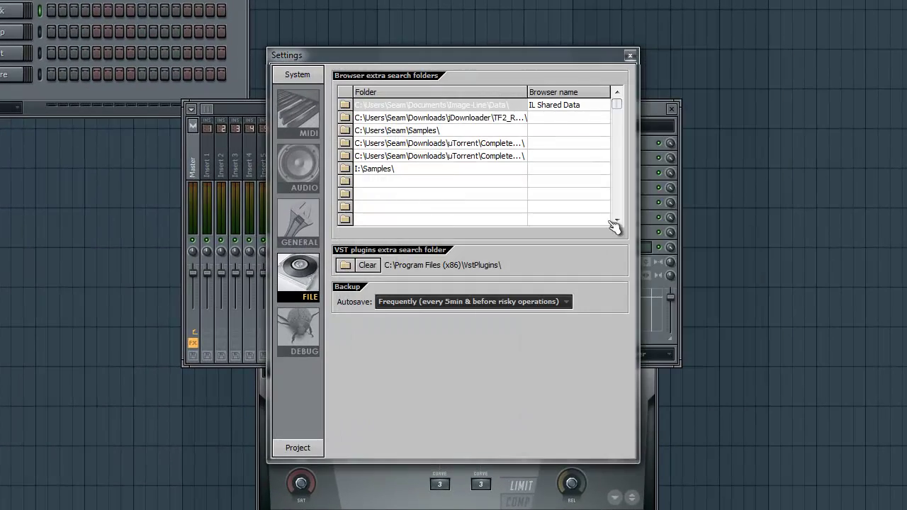
pyautogui.click(629, 55)
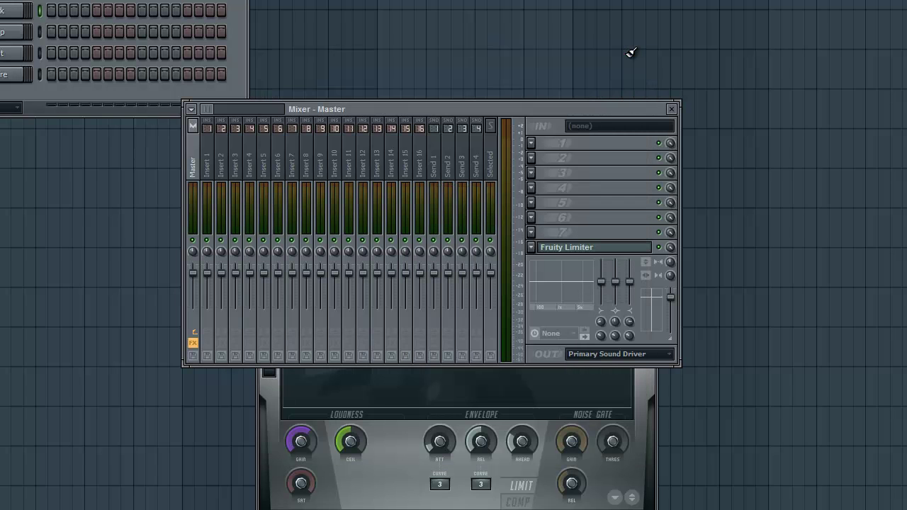
# Step: Open the full generator plugin list, look over the VST 1 & 2 plugins and refresh the list with a fast scan
pyautogui.click(0, 0)
pyautogui.moveTo(0, 0)
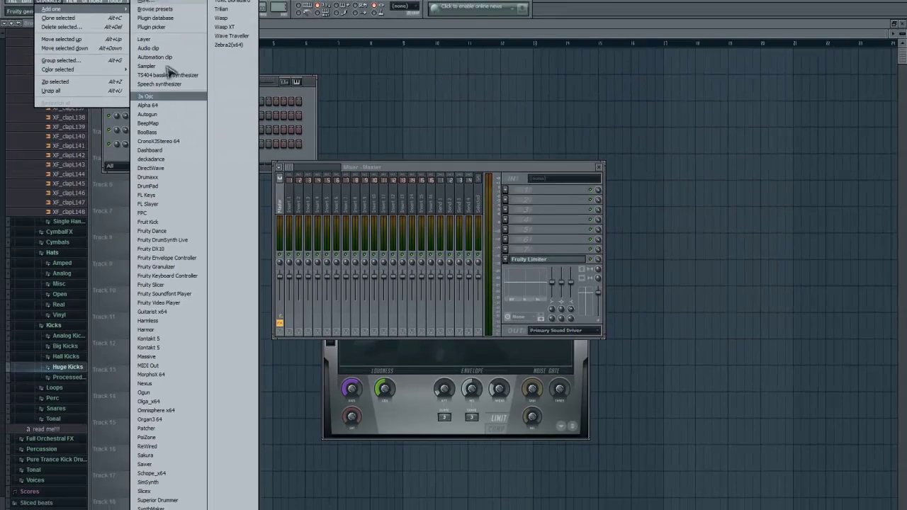
pyautogui.click(147, 3)
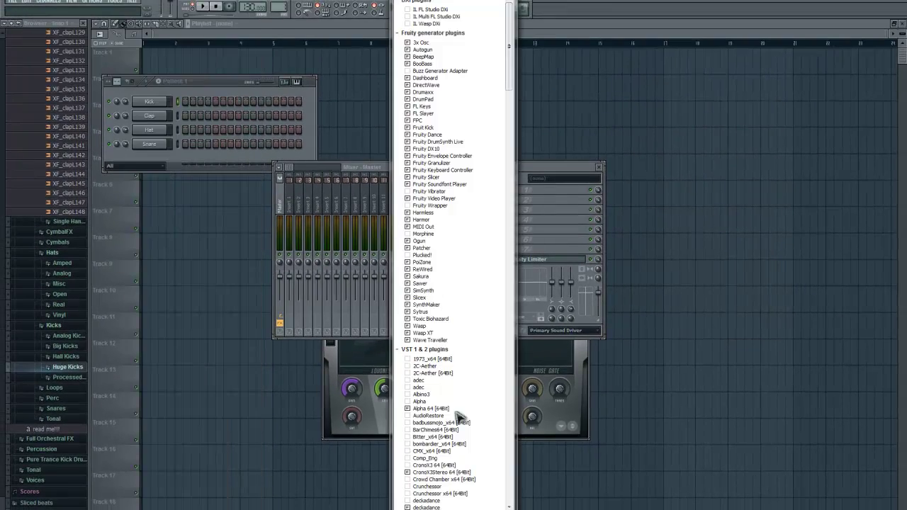
pyautogui.moveTo(510, 34); pyautogui.dragTo(531, 7)
pyautogui.moveTo(509, 34); pyautogui.dragTo(509, 88)
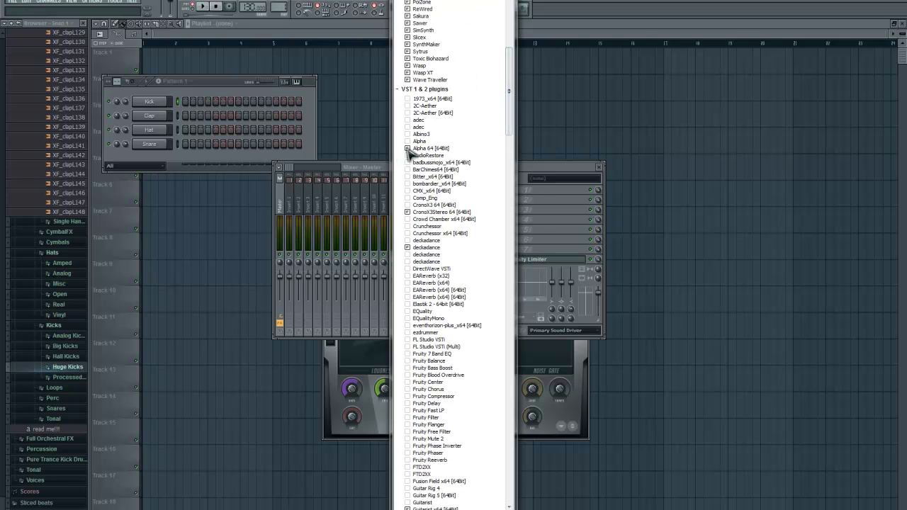
pyautogui.moveTo(510, 79); pyautogui.dragTo(486, 10)
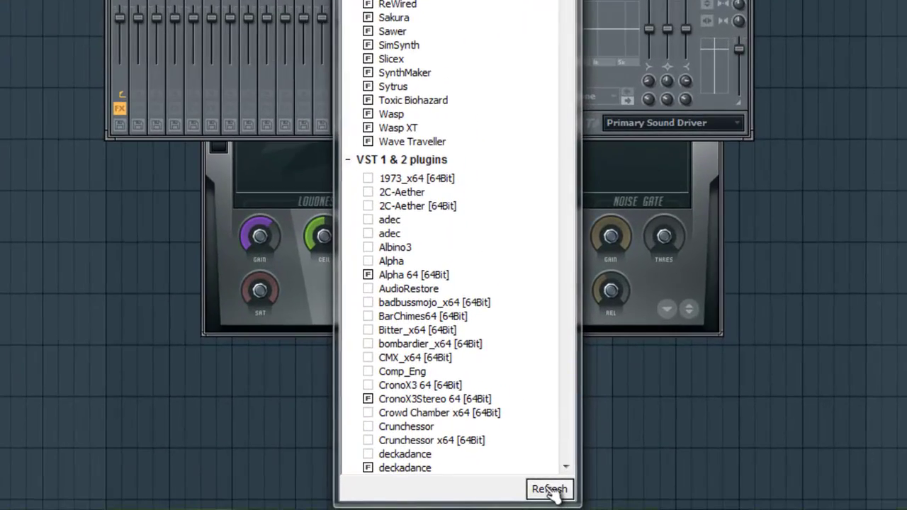
pyautogui.click(550, 489)
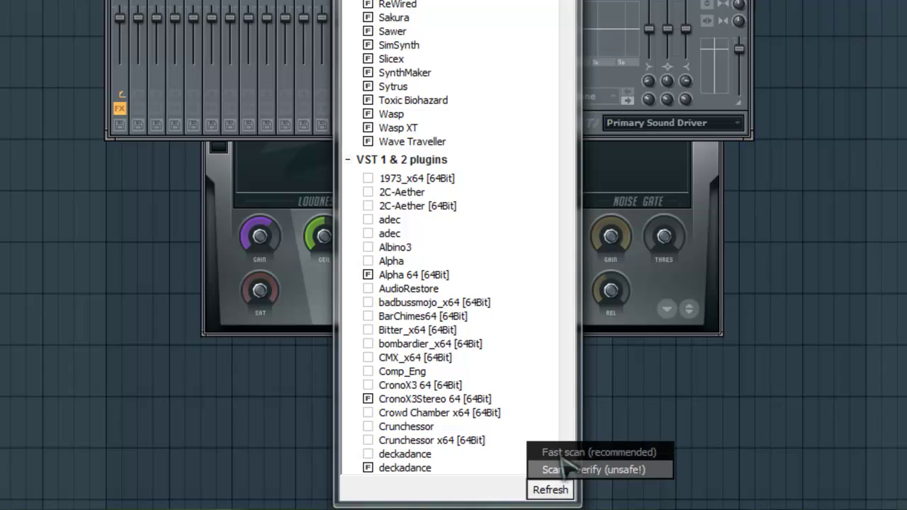
pyautogui.click(570, 469)
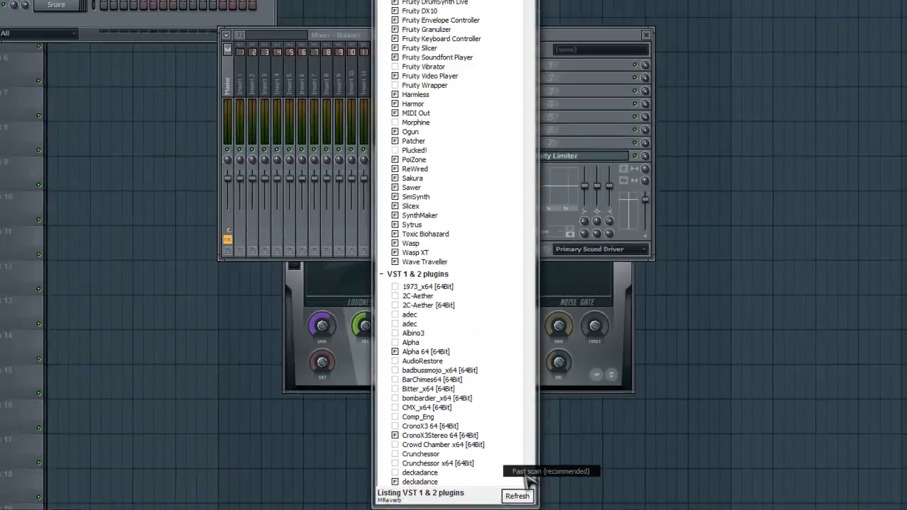
# Step: Mark TB_Compressor x64 in the generator plugin list so it is offered when adding channels, and close the list
pyautogui.scroll(-20, 448, 225)
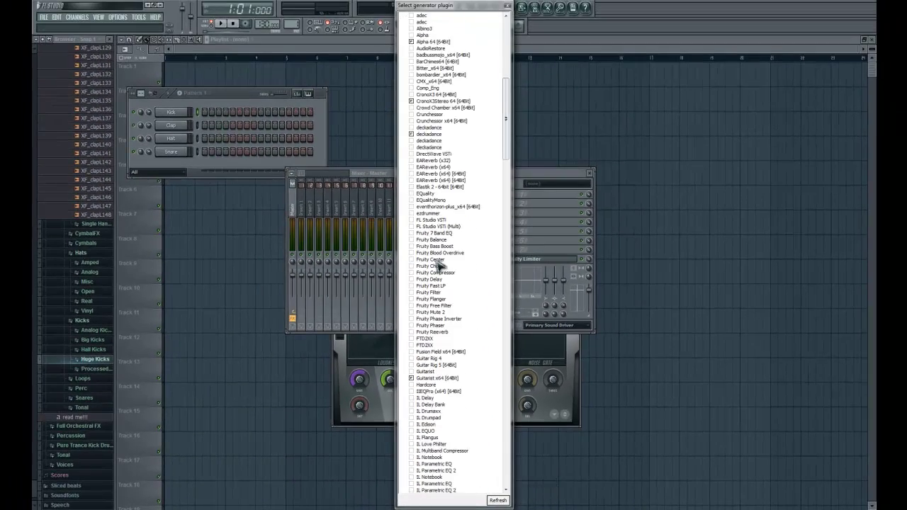
pyautogui.moveTo(506, 170); pyautogui.dragTo(504, 234)
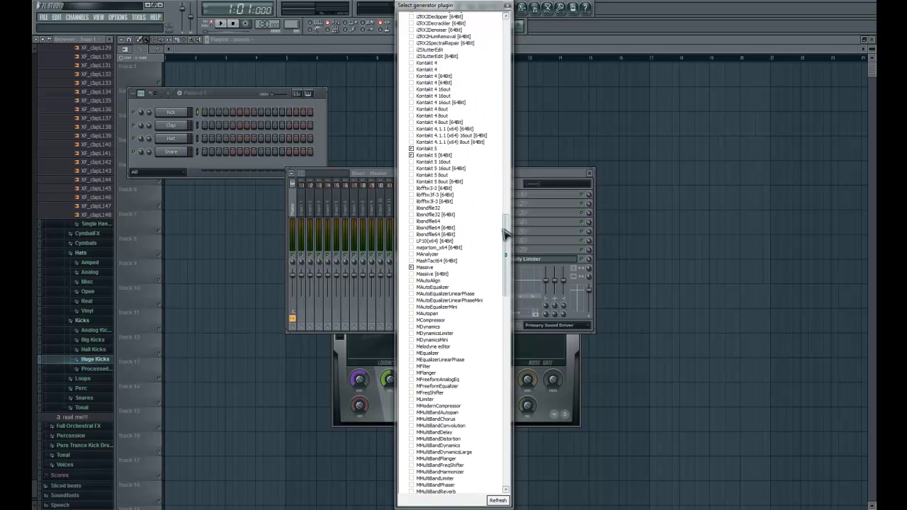
pyautogui.moveTo(505, 233); pyautogui.dragTo(507, 263)
pyautogui.moveTo(506, 210); pyautogui.dragTo(510, 369)
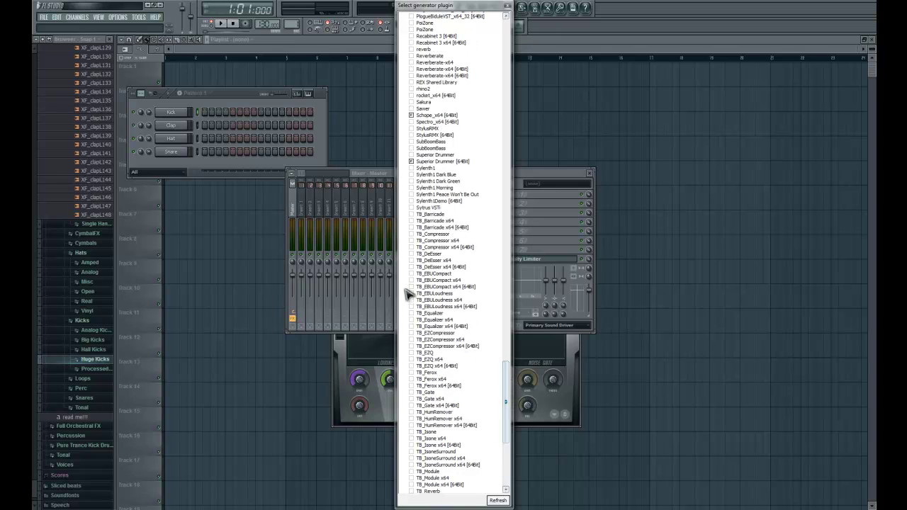
pyautogui.click(411, 227)
pyautogui.click(411, 234)
pyautogui.click(411, 228)
pyautogui.click(411, 234)
pyautogui.click(411, 246)
pyautogui.click(507, 5)
# Step: Try to add TB_Compressor x64 as a new channel, and close its wrapper window
pyautogui.click(78, 17)
pyautogui.moveTo(80, 25)
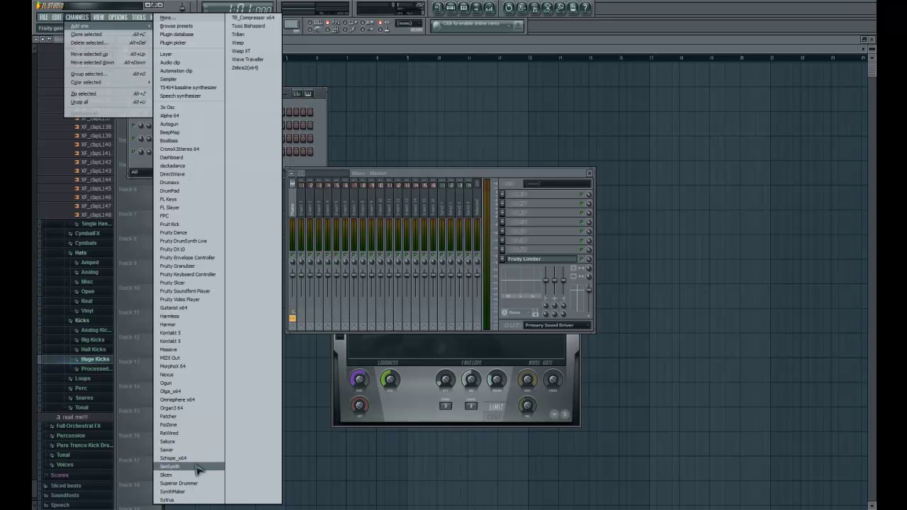
pyautogui.click(262, 18)
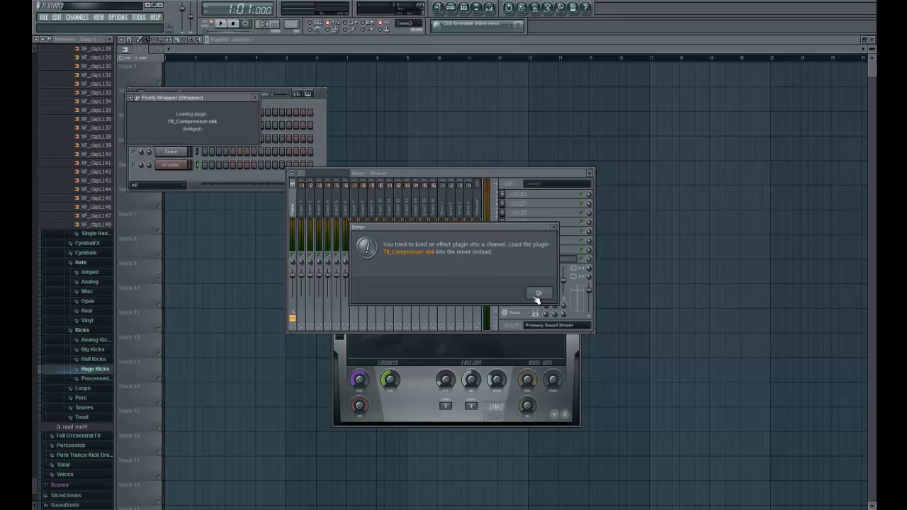
pyautogui.click(537, 295)
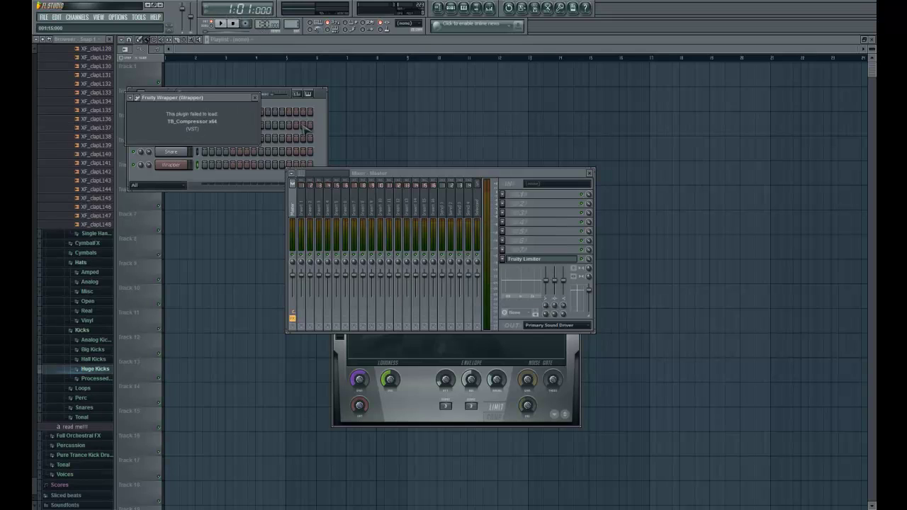
pyautogui.click(255, 97)
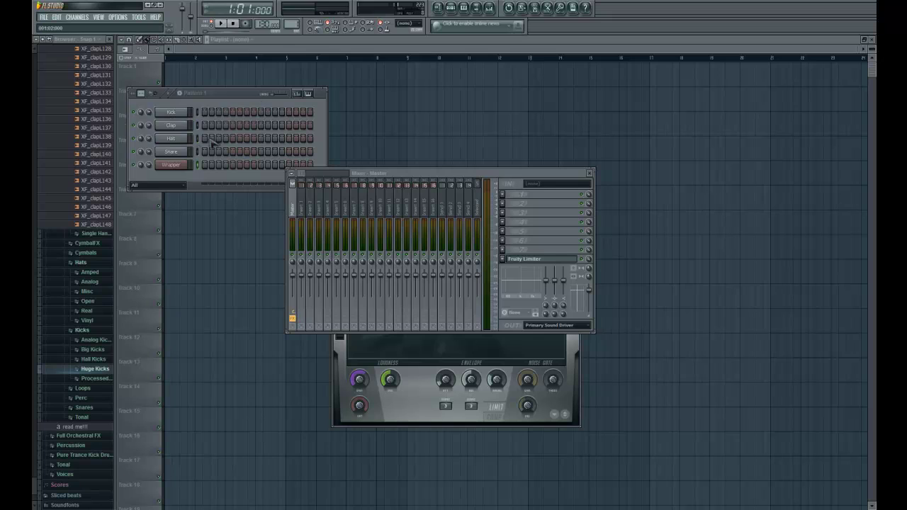
# Step: Delete the Wrapper channel from the pattern
pyautogui.rightClick(178, 165)
pyautogui.click(225, 272)
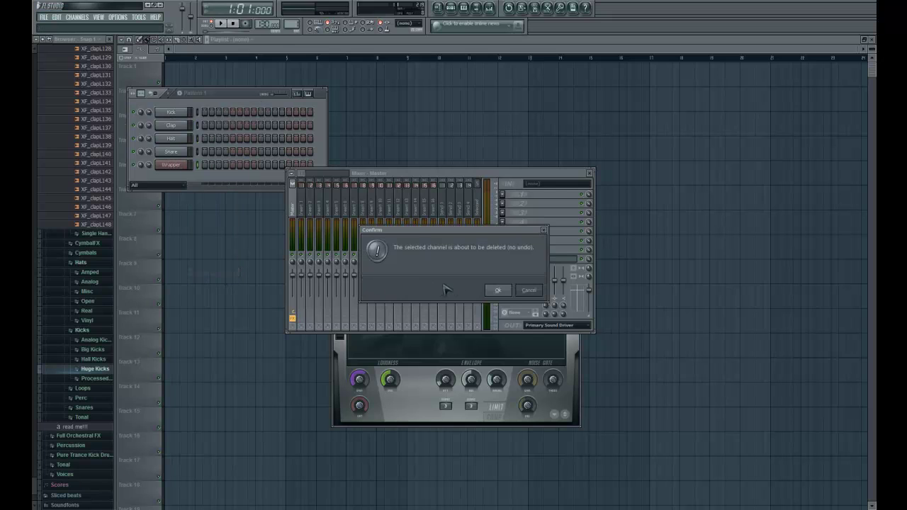
pyautogui.click(496, 289)
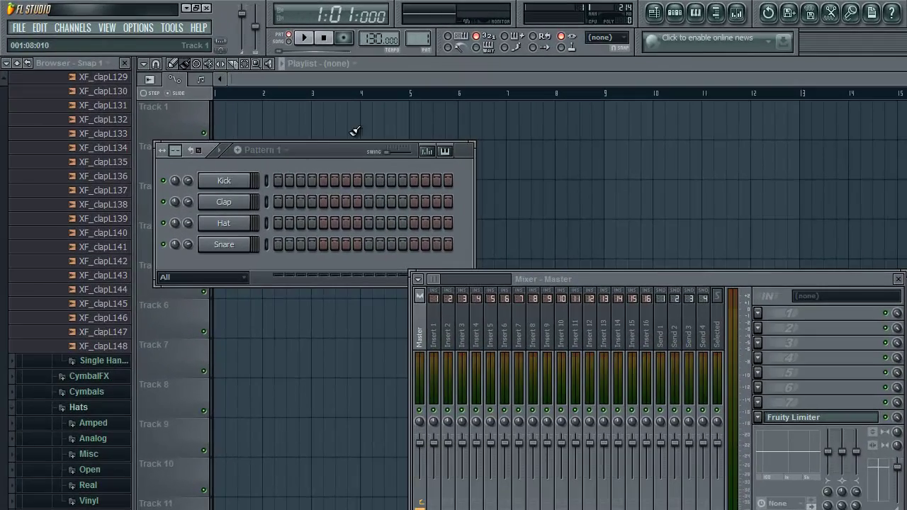
# Step: Add an Alpha 64 channel and move its plugin window and the mixer apart so they do not overlap
pyautogui.click(76, 28)
pyautogui.moveTo(78, 41)
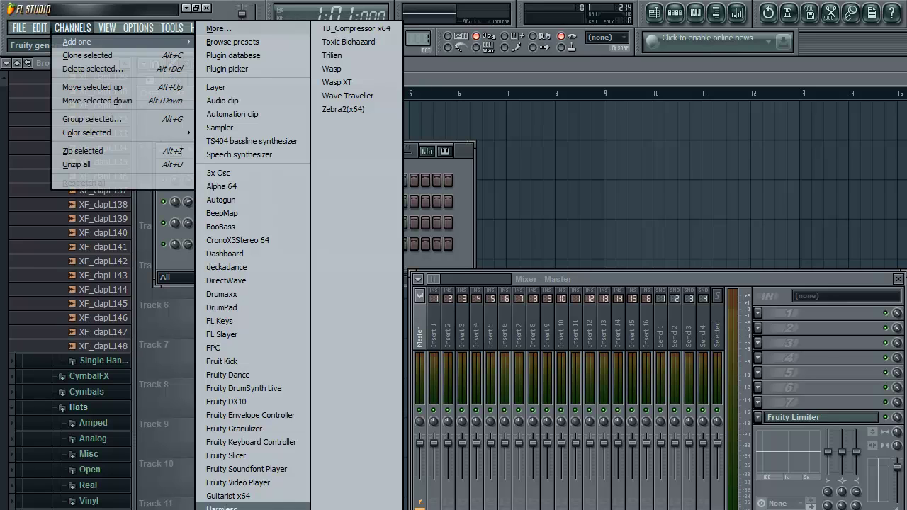
pyautogui.click(238, 187)
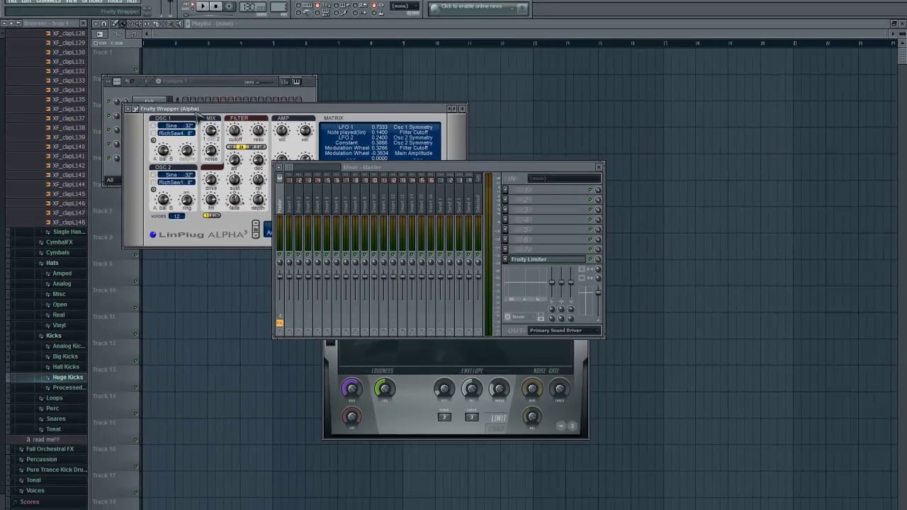
pyautogui.moveTo(455, 26); pyautogui.dragTo(399, 26)
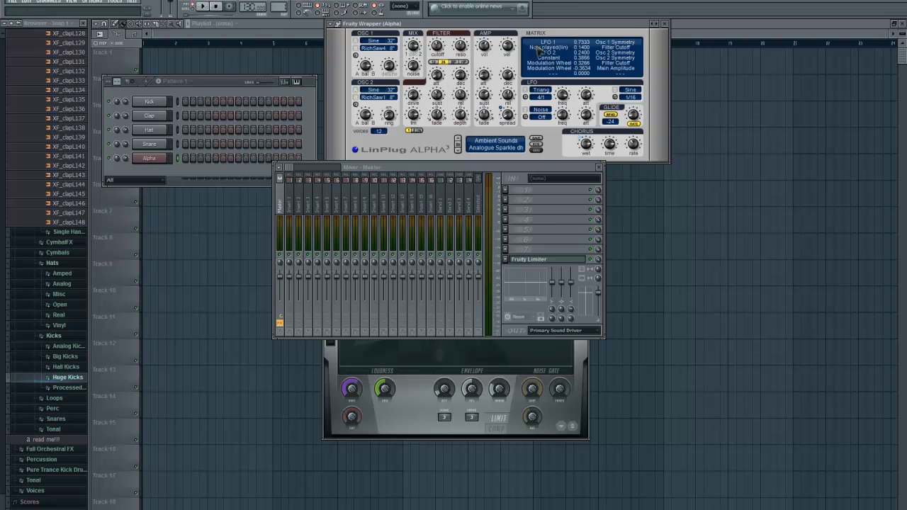
pyautogui.moveTo(502, 166); pyautogui.dragTo(513, 297)
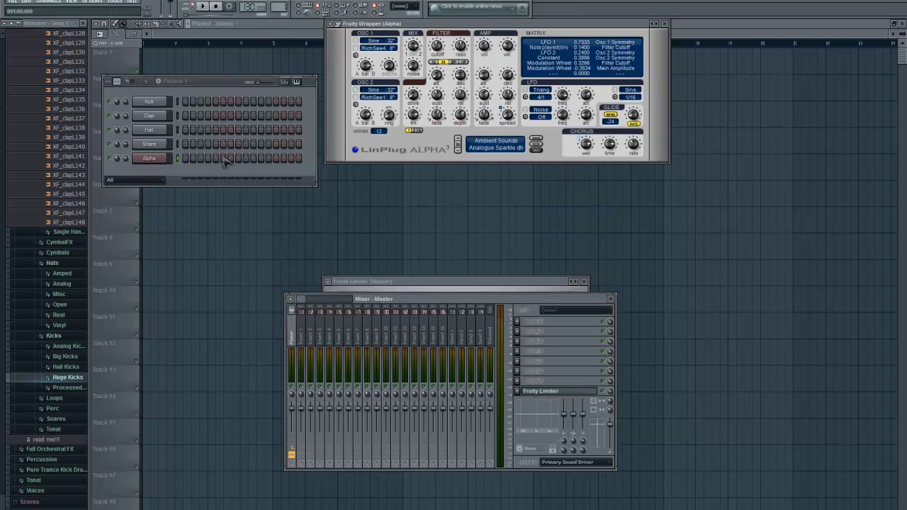
# Step: Open the channel settings of the Alpha channel and play several test notes on its keyboard
pyautogui.click(151, 159)
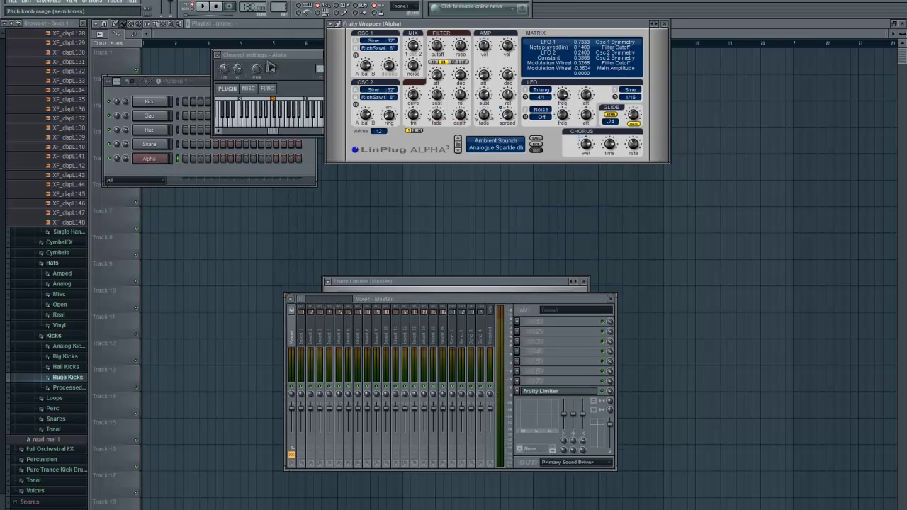
pyautogui.click(253, 190)
pyautogui.click(223, 193)
pyautogui.click(262, 195)
pyautogui.click(276, 198)
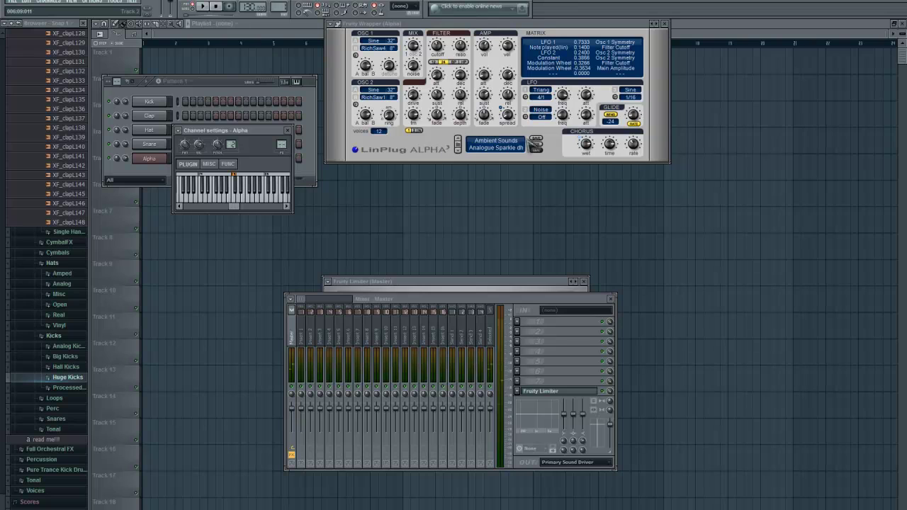
# Step: Load the Ambient Sounds preset LinPlug Heaven in the Alpha synth and play a test note
pyautogui.click(516, 152)
pyautogui.click(496, 251)
pyautogui.click(255, 193)
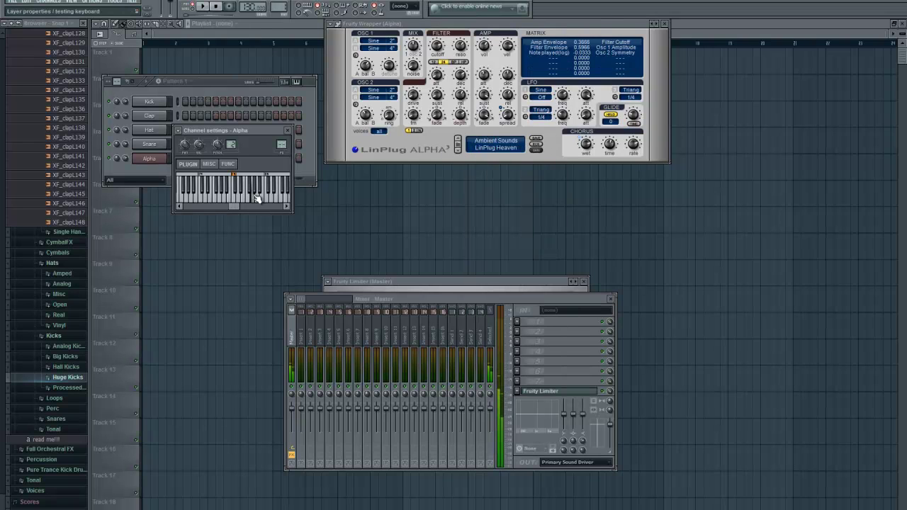
# Step: Play test notes on the Alpha keyboard and assign the plugin's output to a mixer track in its wrapper's processing settings
pyautogui.click(218, 204)
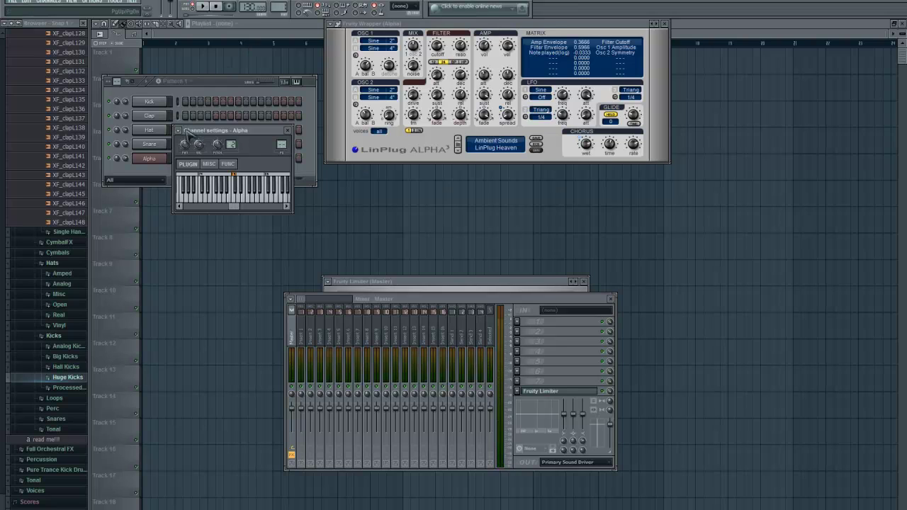
pyautogui.click(228, 189)
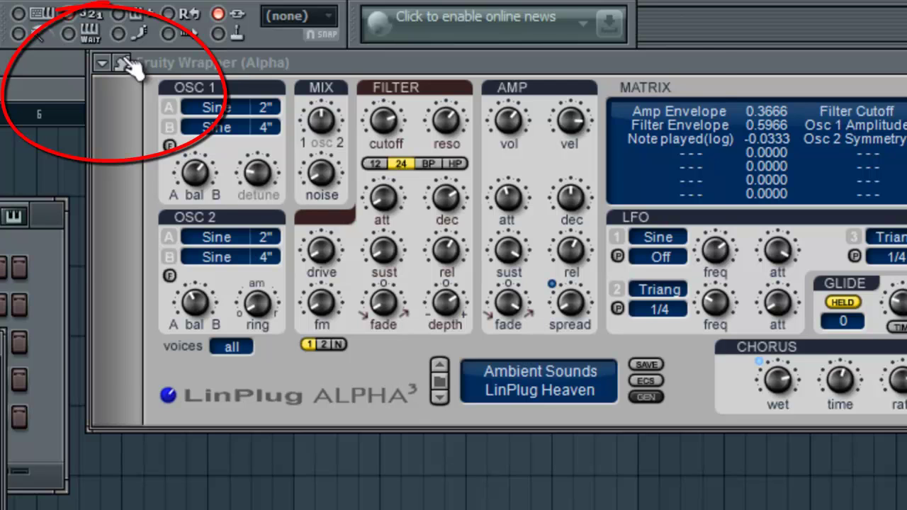
pyautogui.click(124, 63)
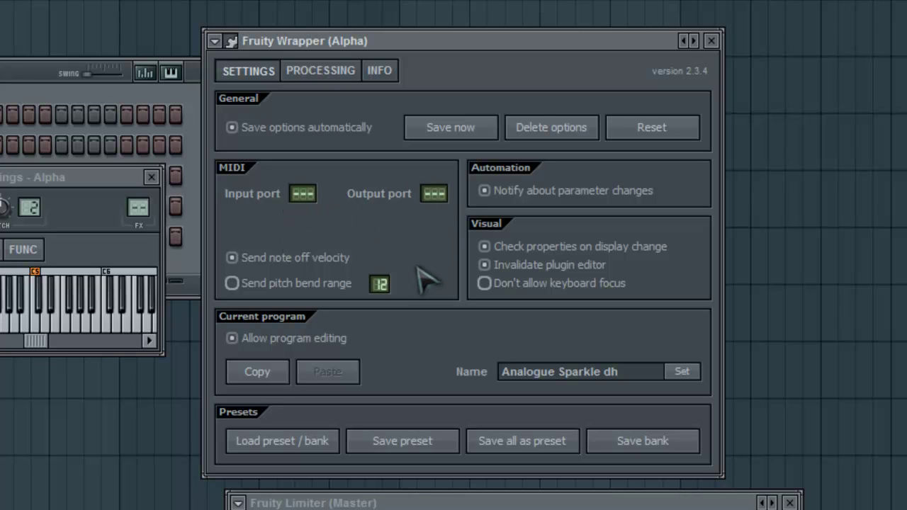
pyautogui.click(311, 74)
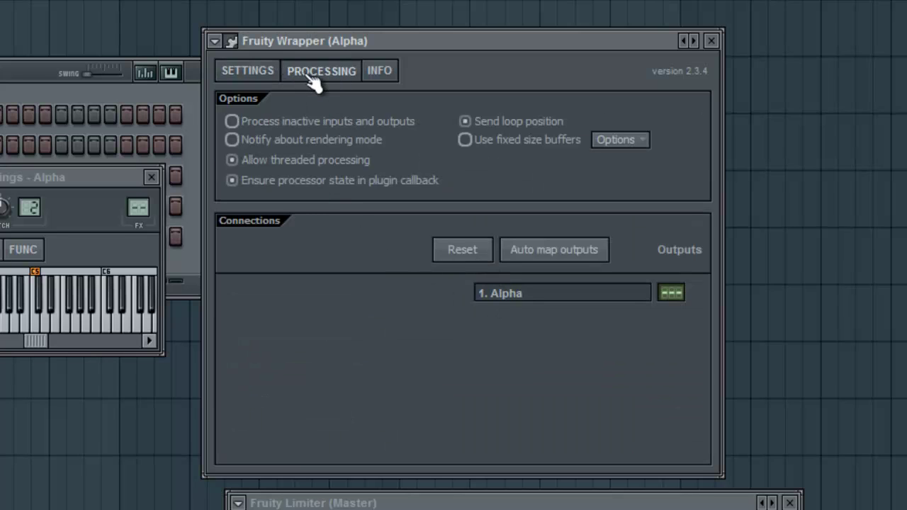
pyautogui.moveTo(672, 291); pyautogui.dragTo(523, 278)
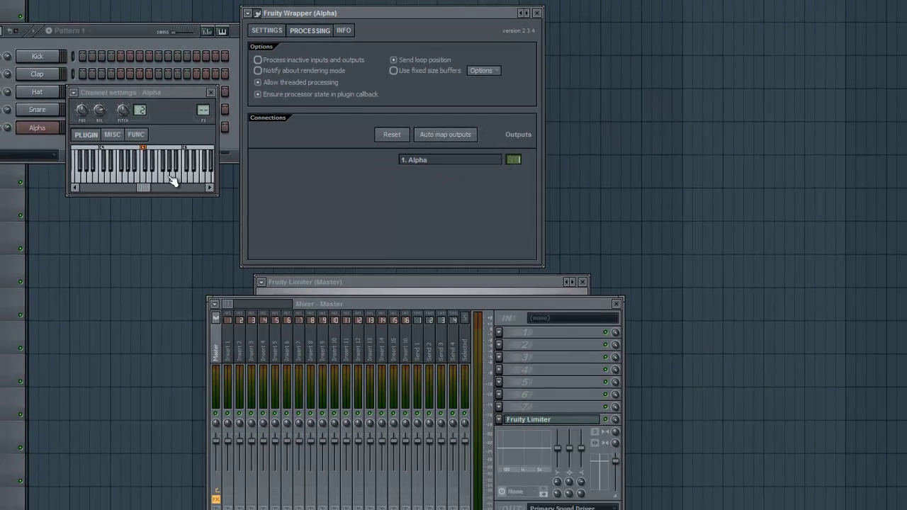
pyautogui.click(172, 181)
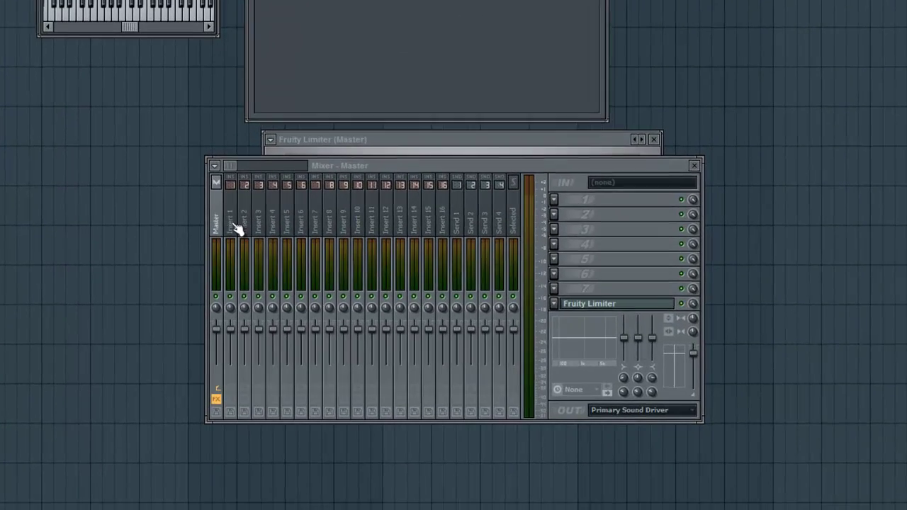
# Step: Rename mixer track Insert 1 as Alpha, give it a colour, and leave that track selected
pyautogui.click(233, 355)
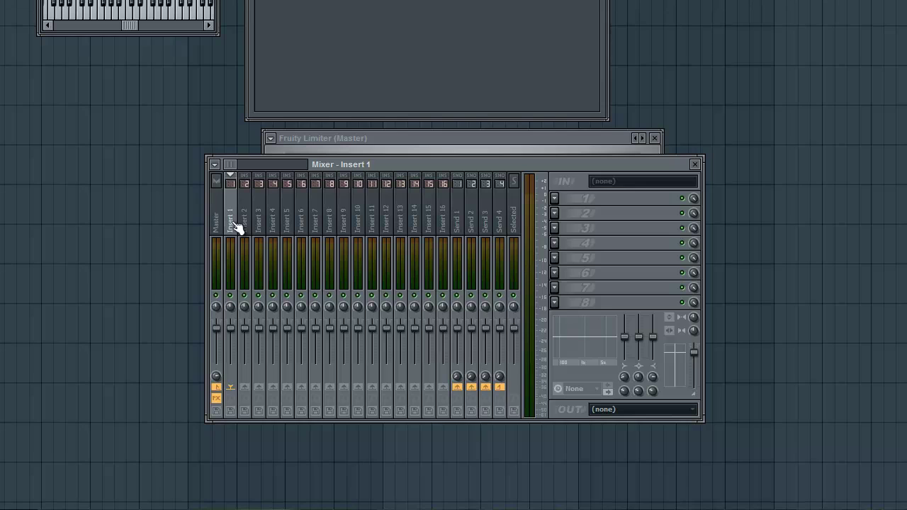
pyautogui.rightClick(237, 226)
pyautogui.click(304, 289)
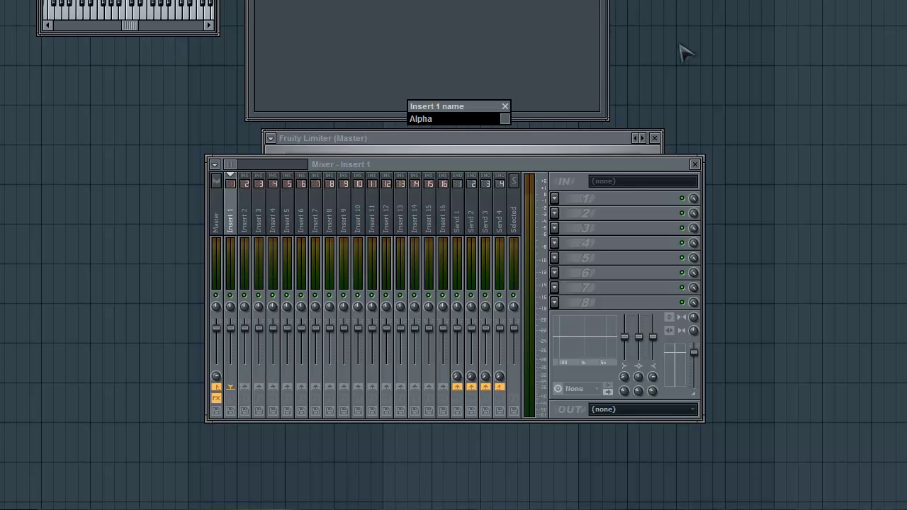
pyautogui.click(505, 119)
pyautogui.click(533, 175)
pyautogui.press('Return')
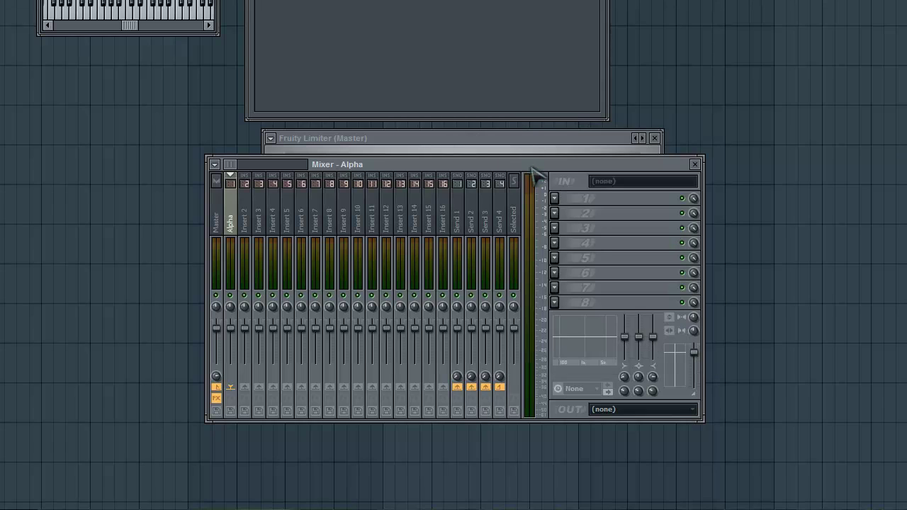
pyautogui.click(250, 219)
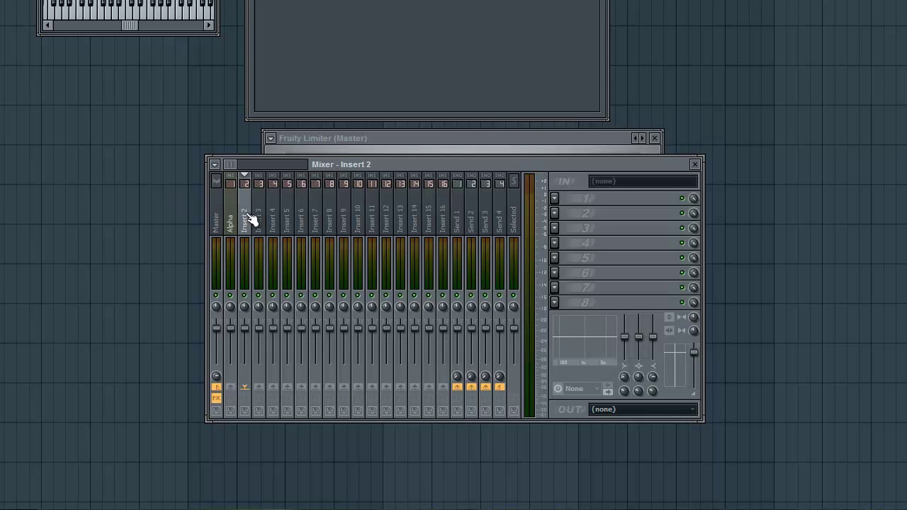
pyautogui.click(229, 221)
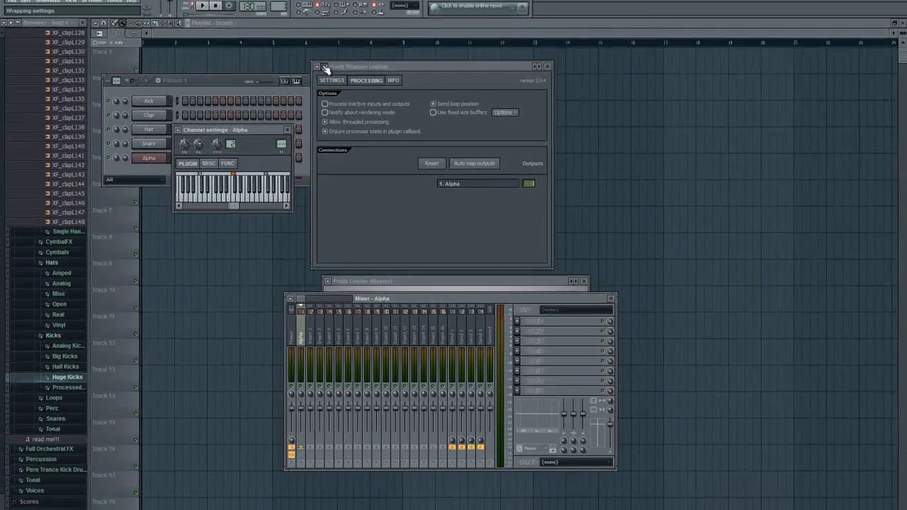
# Step: Return the Alpha wrapper to its synth interface and add a Kontakt 5 channel
pyautogui.click(324, 68)
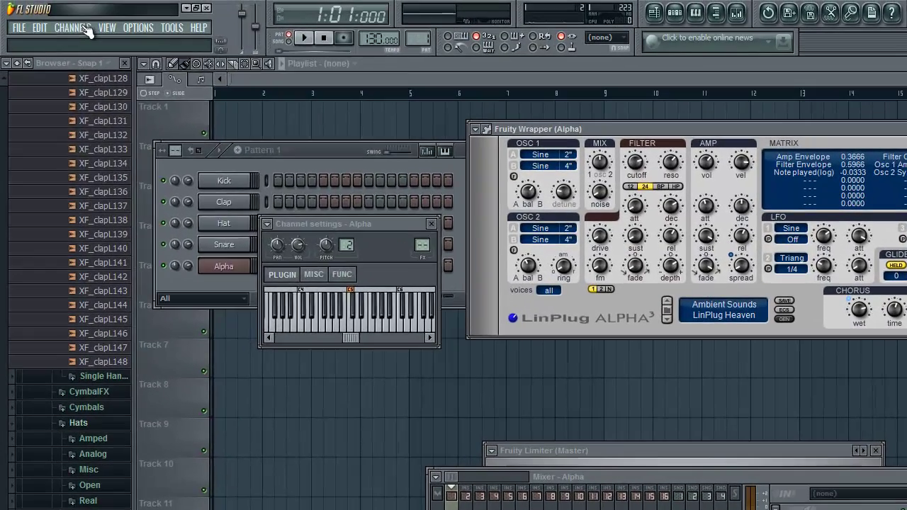
pyautogui.click(57, 1)
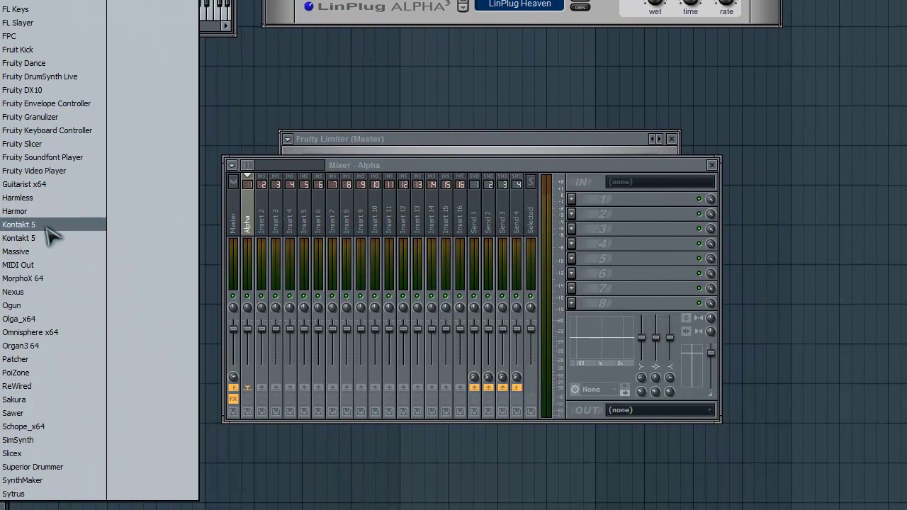
pyautogui.click(51, 225)
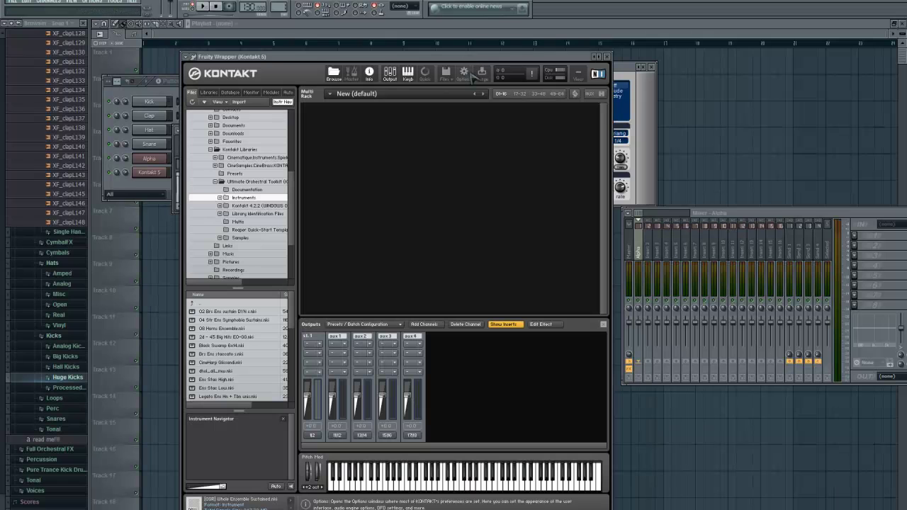
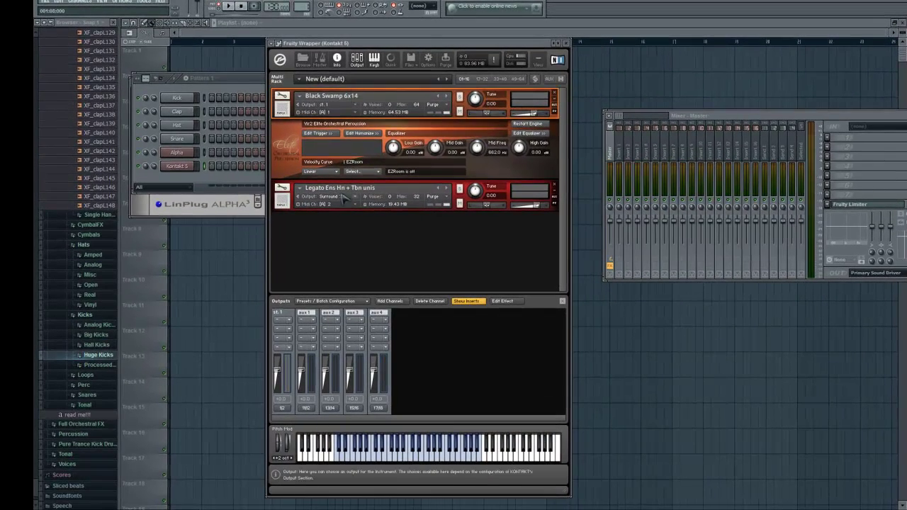
# Step: Test the Legato Ens Hn + Tbn unis and Black Swamp 6x14 instruments, then examine Kontakt 5's output connections in the wrapper's processing settings
pyautogui.click(349, 188)
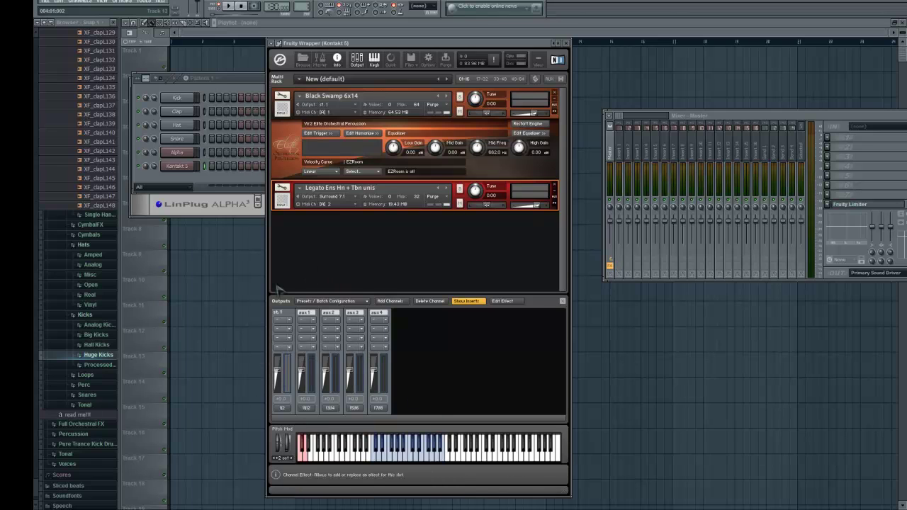
pyautogui.click(360, 94)
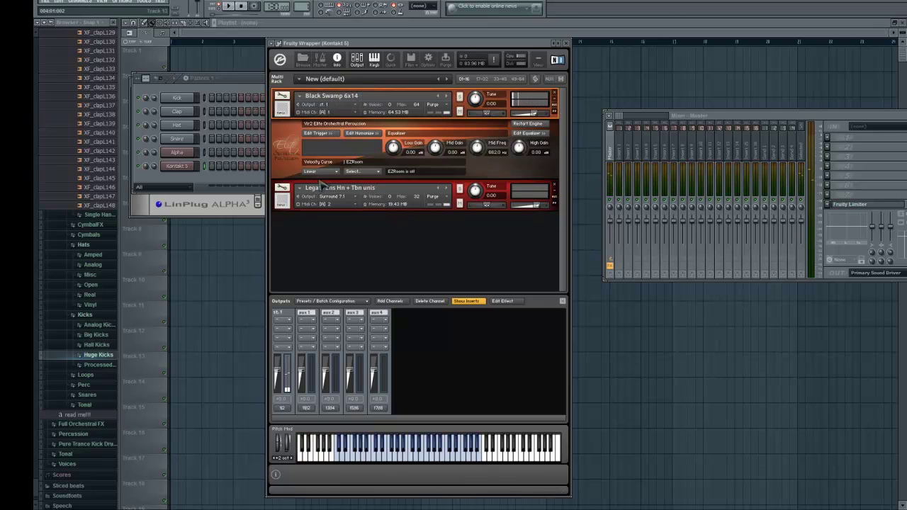
pyautogui.click(281, 45)
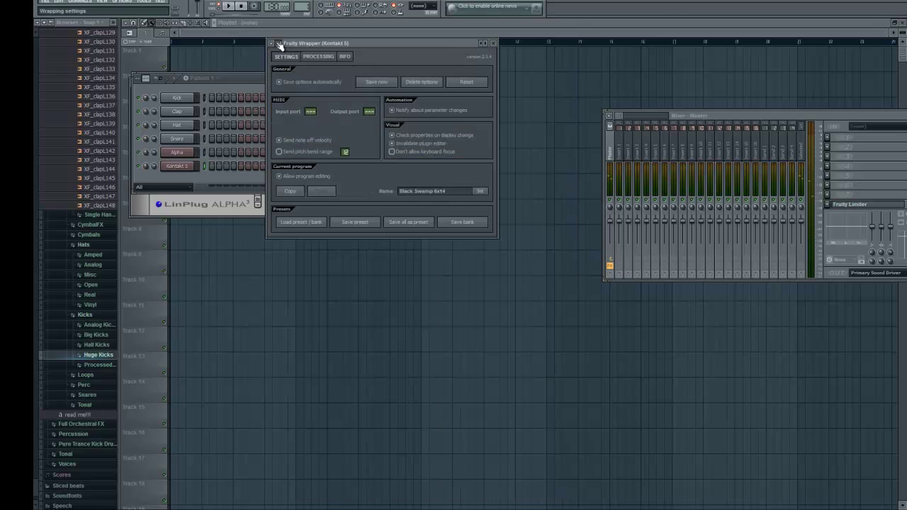
pyautogui.click(318, 56)
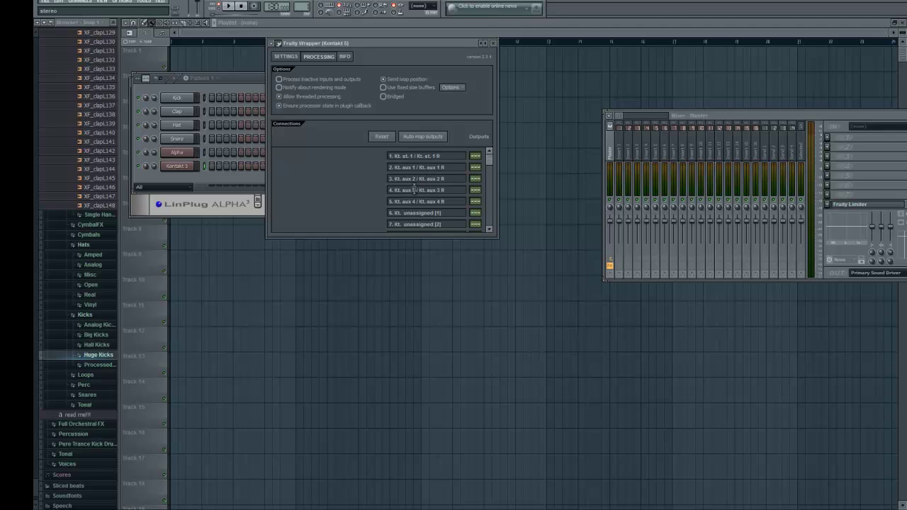
pyautogui.click(285, 56)
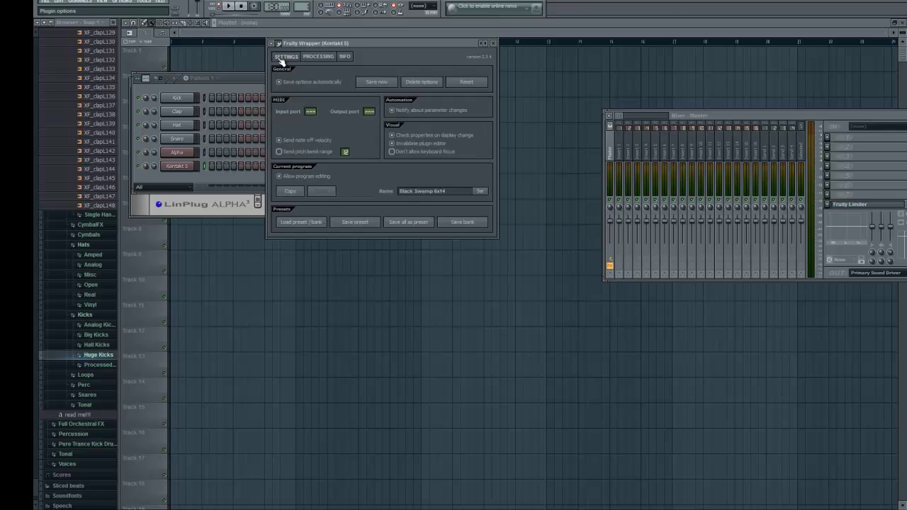
pyautogui.click(279, 44)
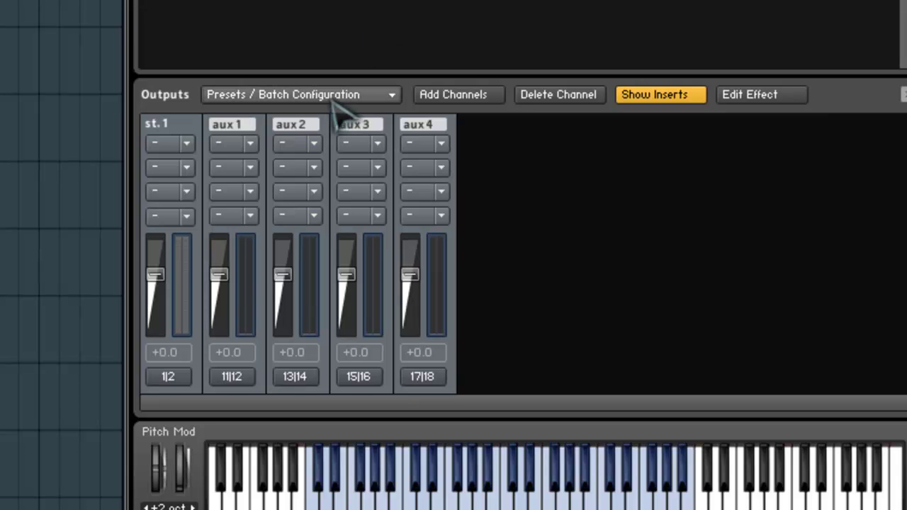
# Step: Run Kontakt's batch function that clears the output section and creates one individual channel for each loaded instrument
pyautogui.click(333, 99)
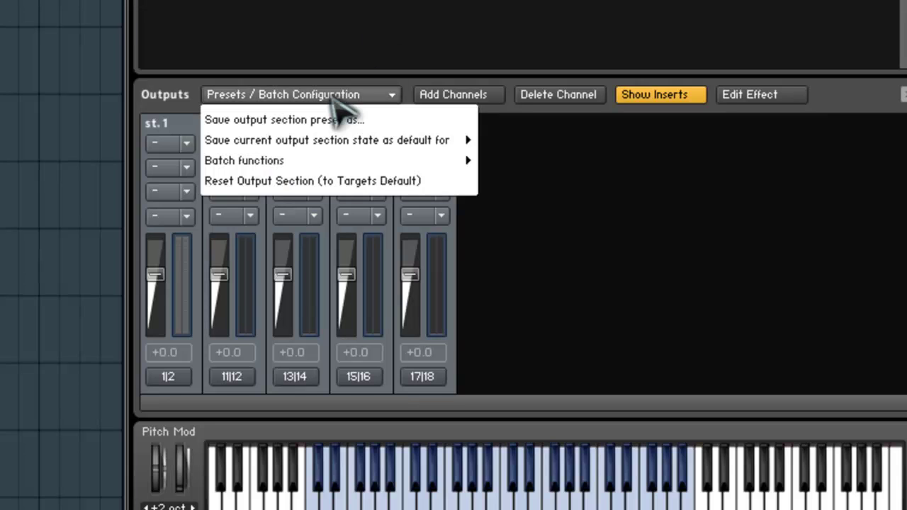
pyautogui.moveTo(358, 160)
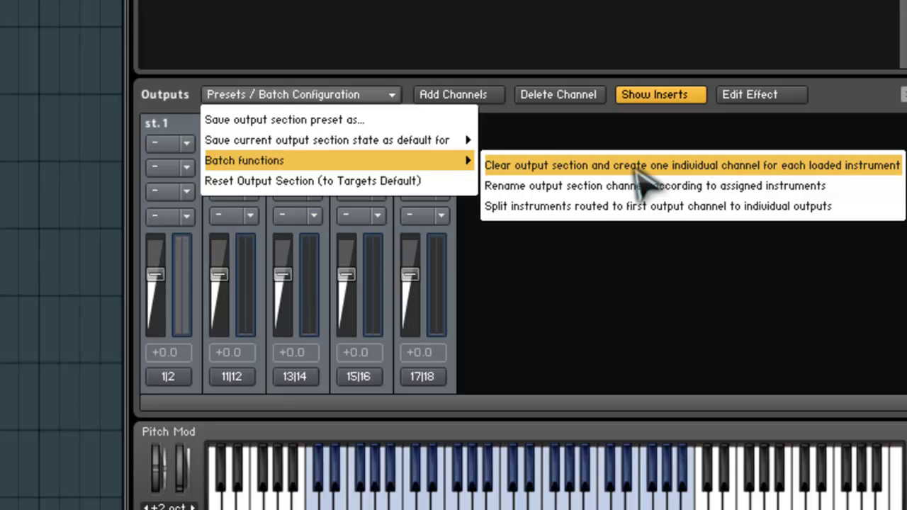
pyautogui.click(636, 172)
pyautogui.click(287, 94)
pyautogui.moveTo(366, 142)
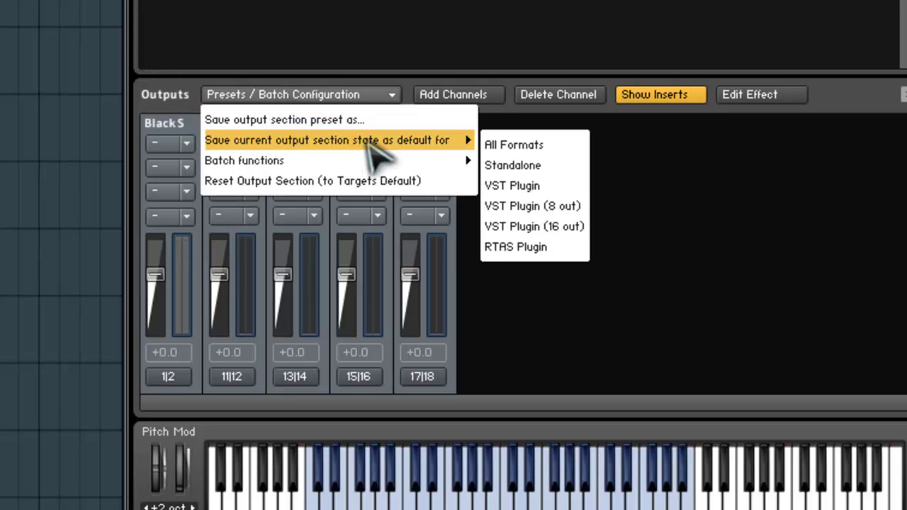
pyautogui.moveTo(453, 160)
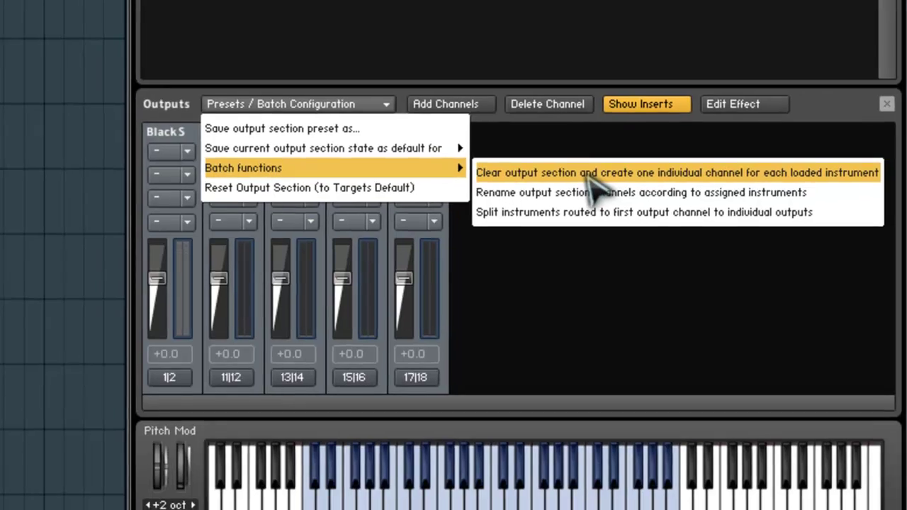
pyautogui.click(598, 167)
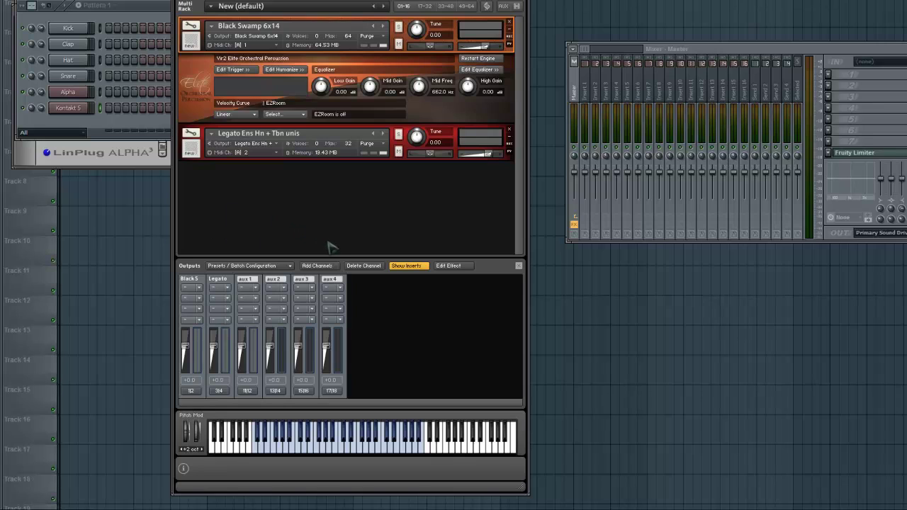
# Step: Check the output names in the Kontakt 5 wrapper's processing settings and return to the plugin interface
pyautogui.click(186, 0)
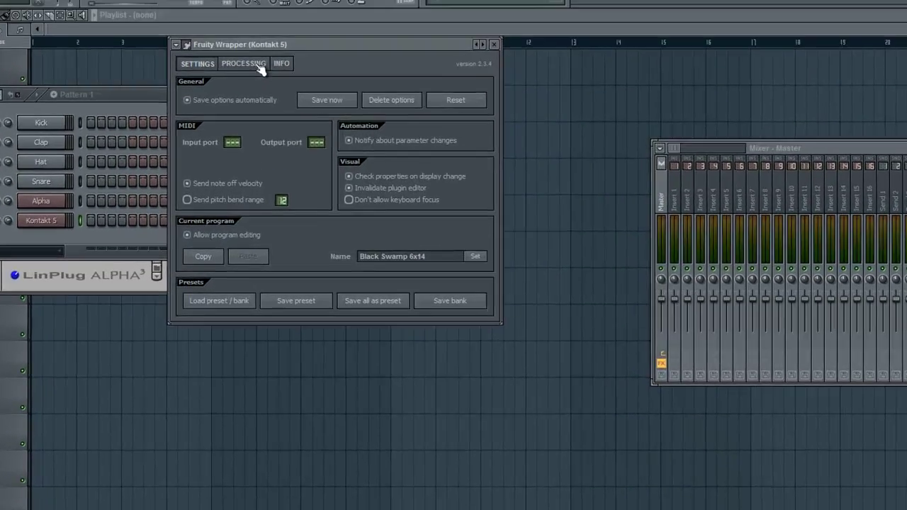
pyautogui.click(260, 63)
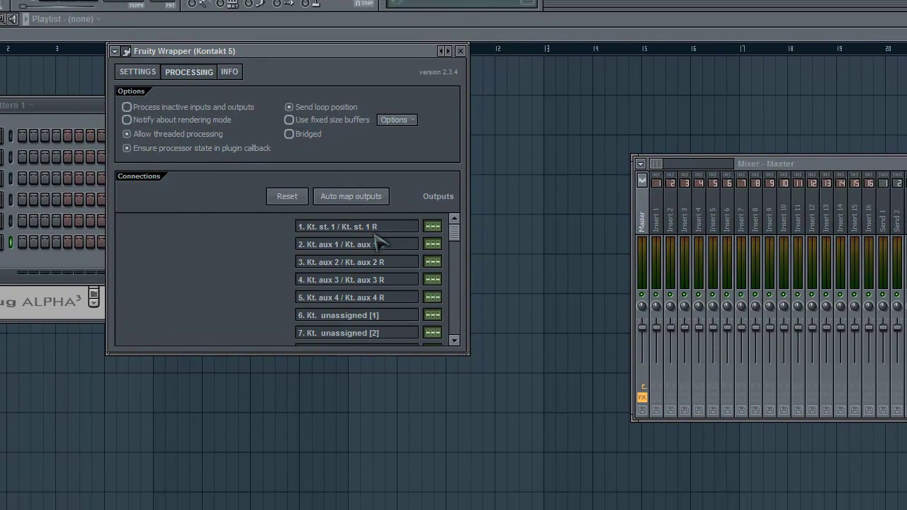
pyautogui.click(126, 51)
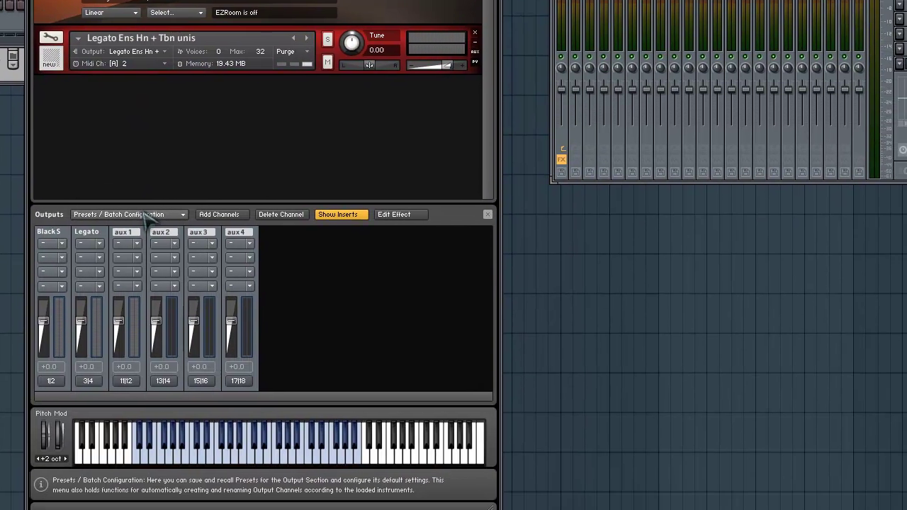
# Step: Save Kontakt's current output section state as the default for VST Plugin
pyautogui.click(227, 452)
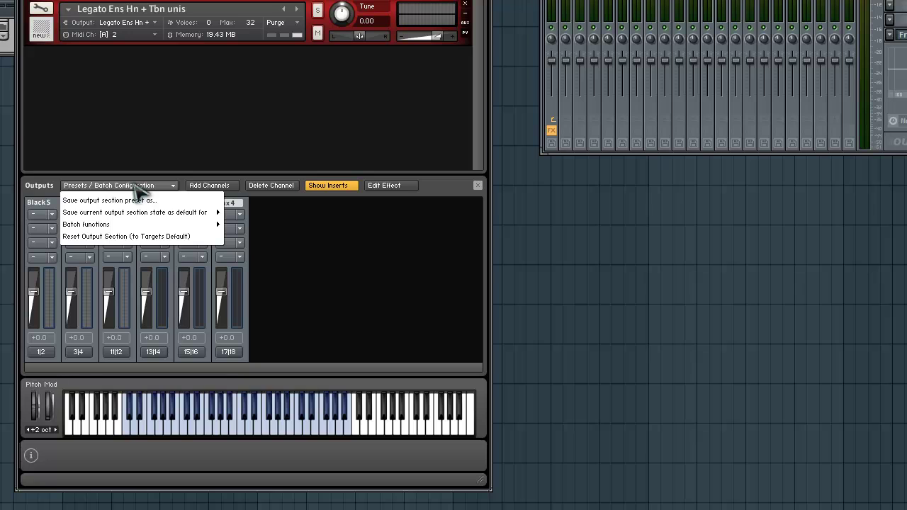
pyautogui.moveTo(147, 215)
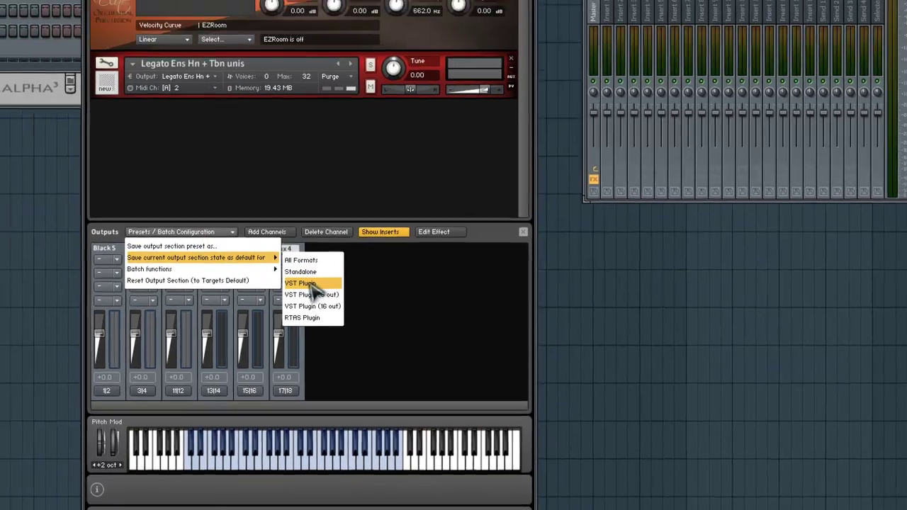
pyautogui.click(312, 284)
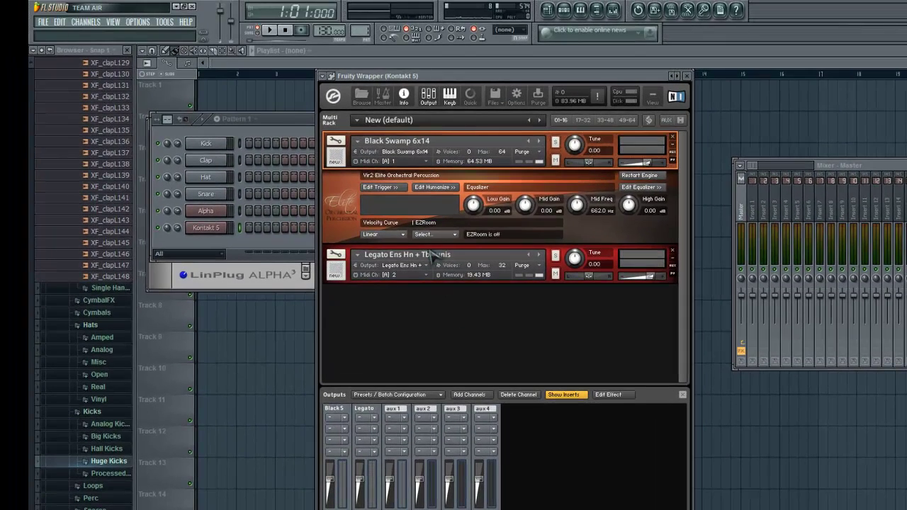
# Step: Display the Kontakt 5 wrapper's processing settings again and examine its per-instrument output connections
pyautogui.rightClick(216, 228)
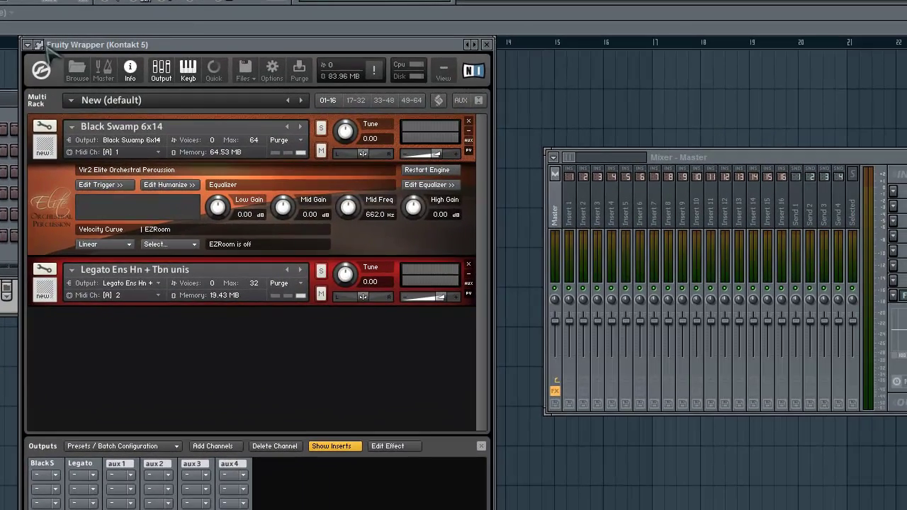
pyautogui.click(39, 45)
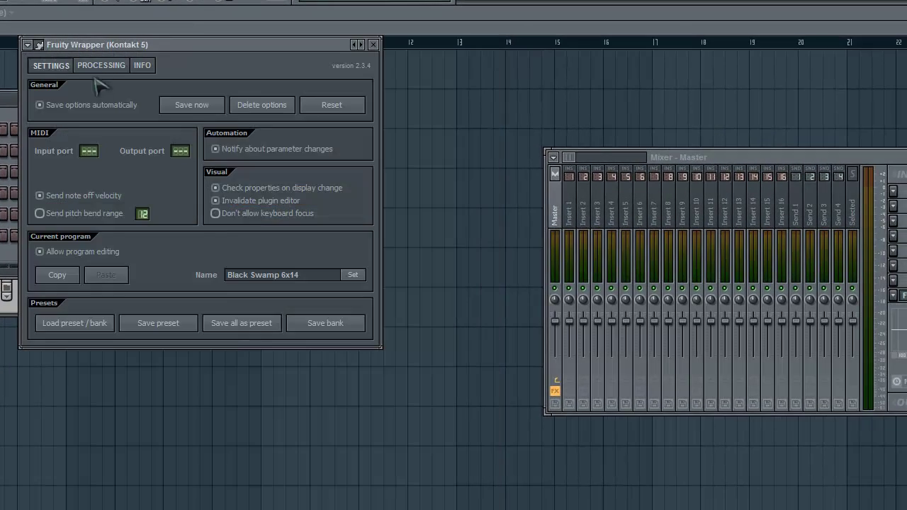
pyautogui.click(108, 66)
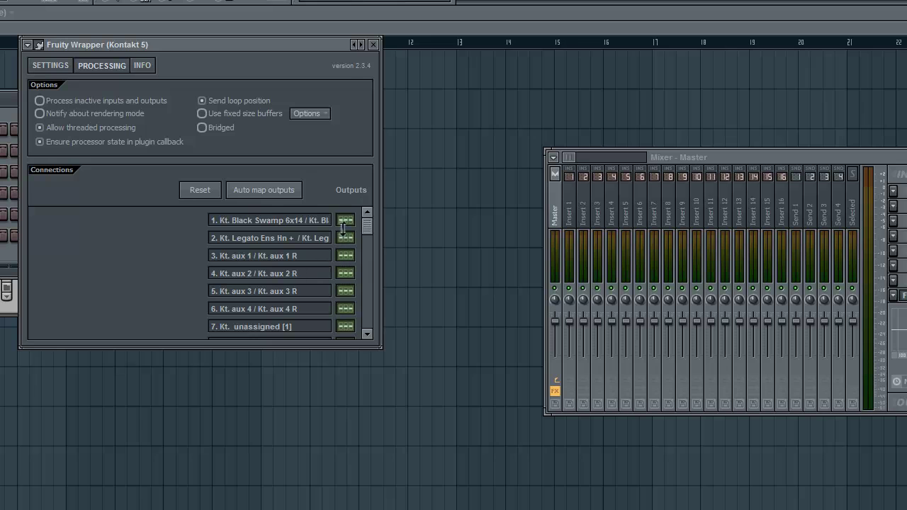
# Step: Route Kontakt's first output, Black Swamp 6x14, to mixer track 7 and select Insert 7 in the mixer
pyautogui.click(607, 220)
pyautogui.click(575, 219)
pyautogui.click(597, 219)
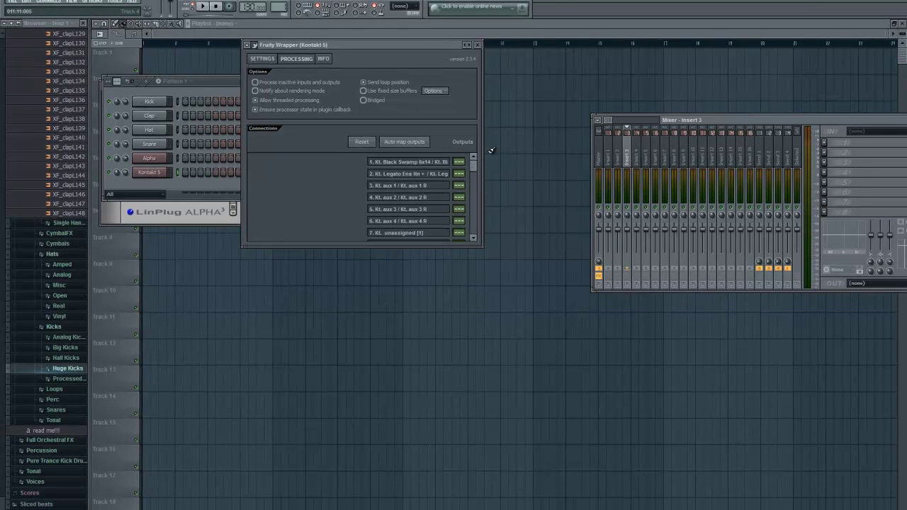
pyautogui.moveTo(459, 162); pyautogui.dragTo(456, 149)
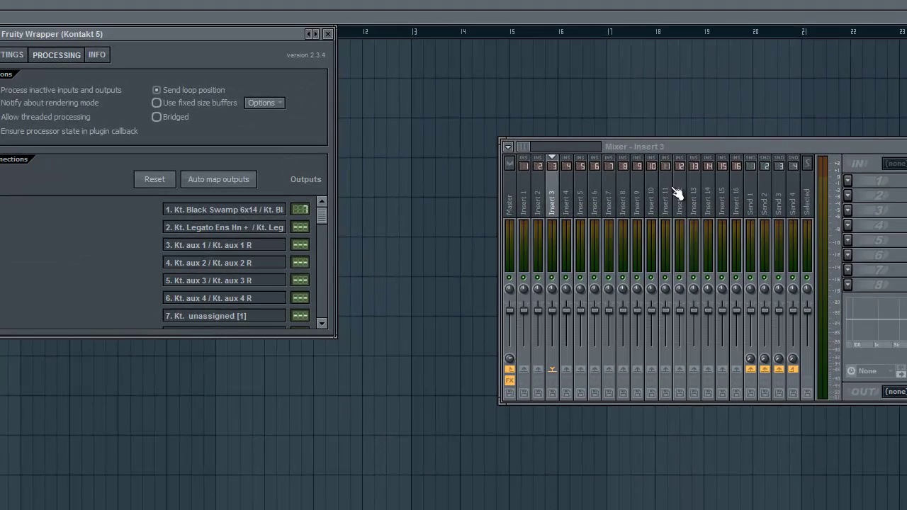
pyautogui.click(611, 196)
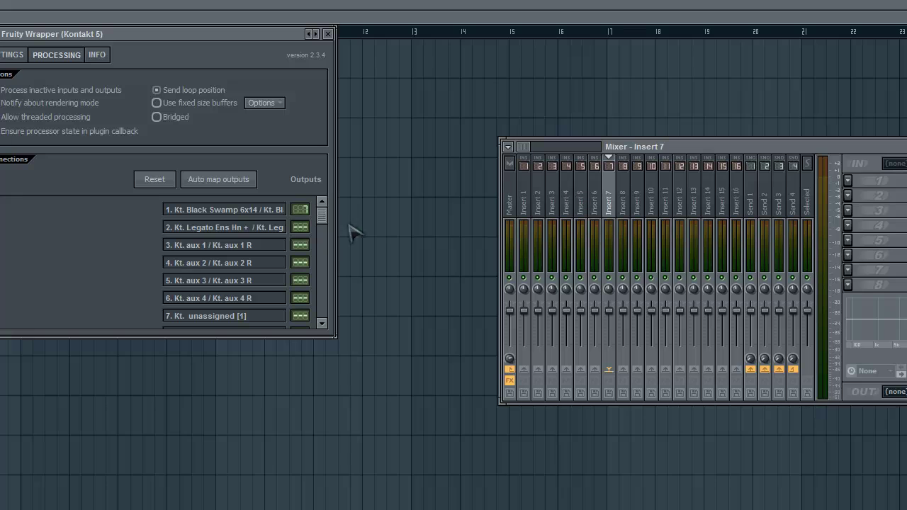
# Step: Auto-map Kontakt's outputs incrementally, once from mixer track 7 and once from track 5, and return to the plugin interface
pyautogui.click(230, 189)
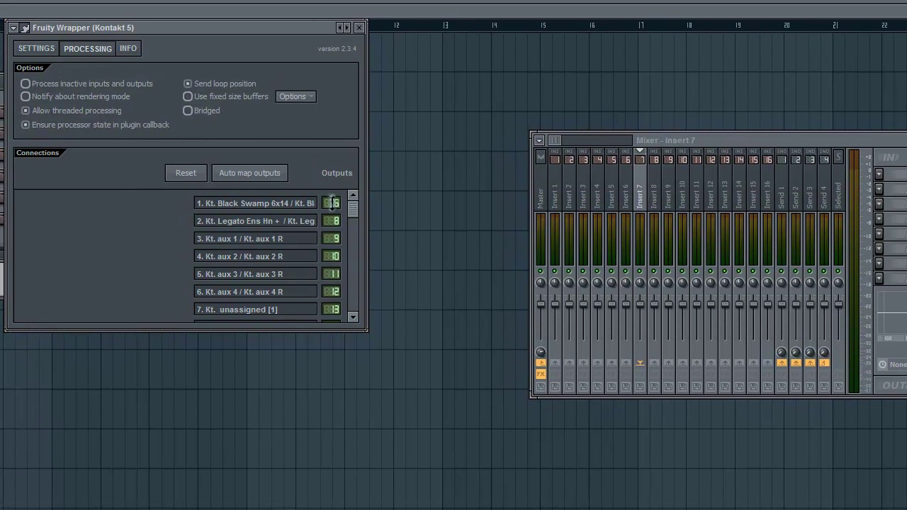
pyautogui.click(259, 177)
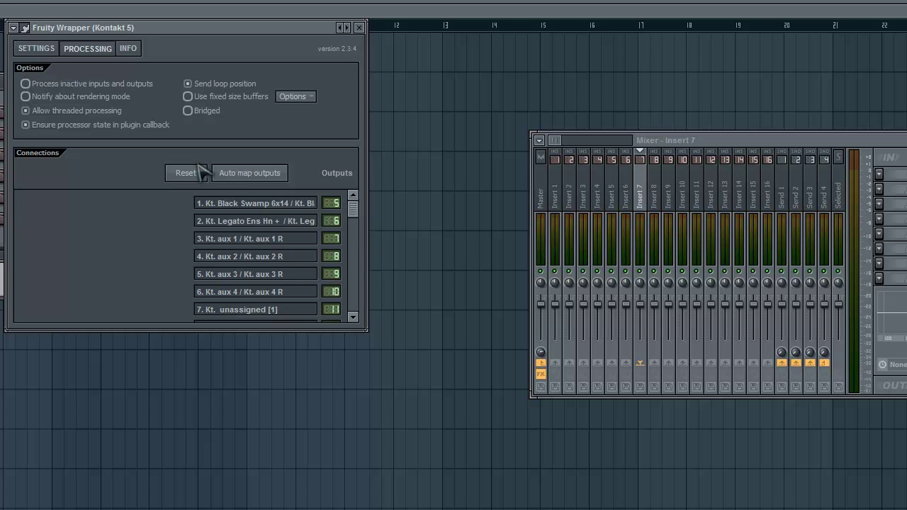
pyautogui.click(34, 46)
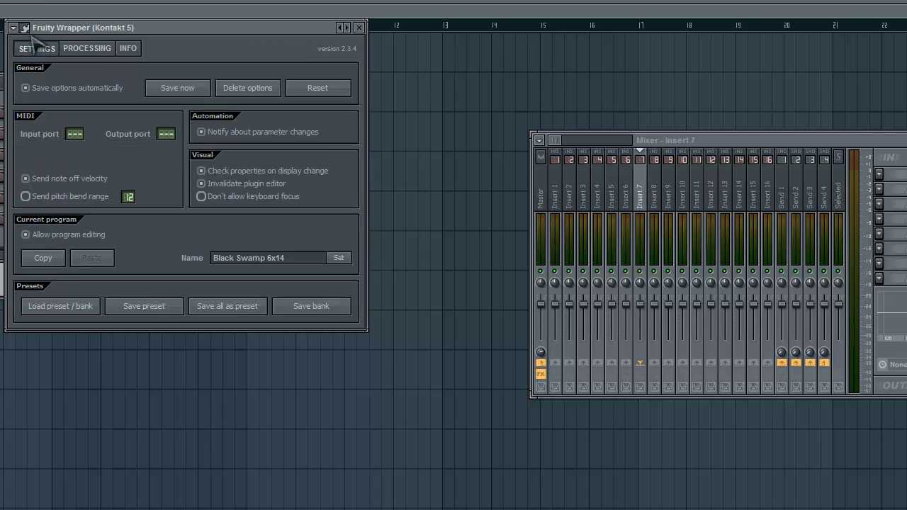
pyautogui.click(26, 27)
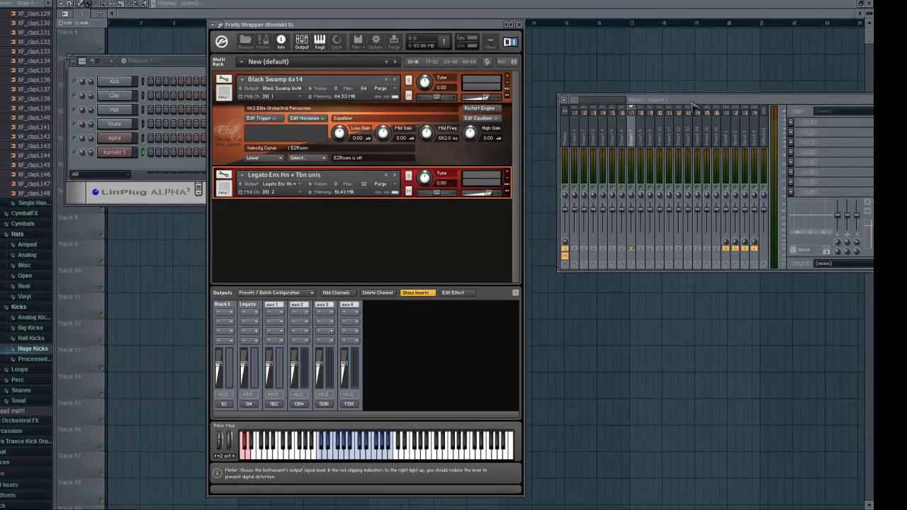
# Step: Place the mixer over Kontakt's window and open the full plugin list from Insert 7's first effect slot
pyautogui.moveTo(666, 99); pyautogui.dragTo(431, 97)
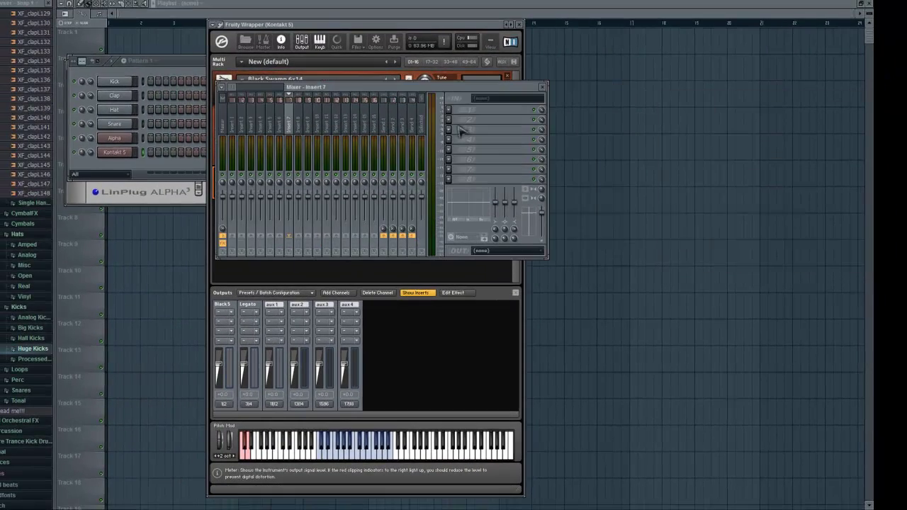
pyautogui.click(451, 114)
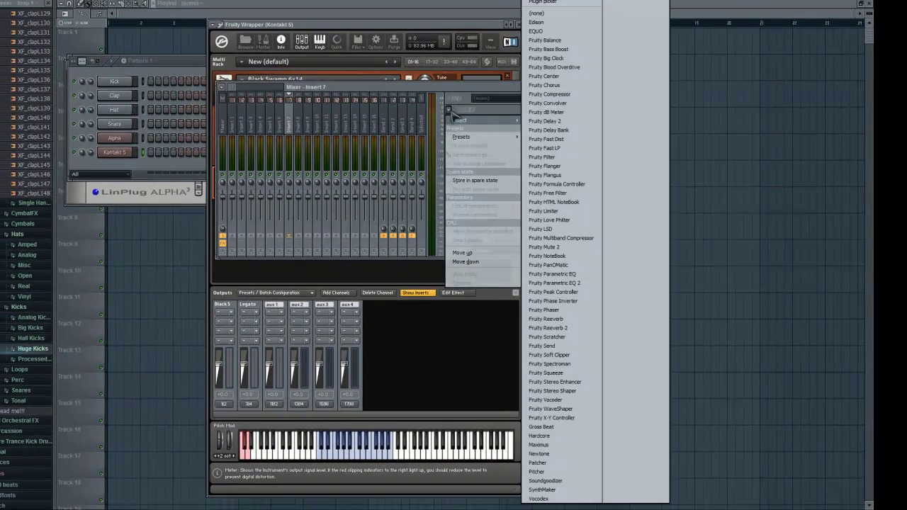
pyautogui.click(448, 112)
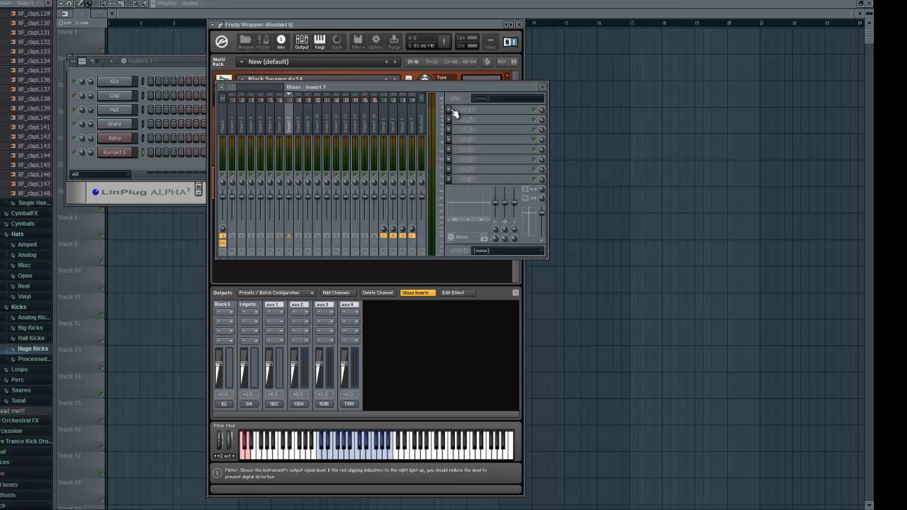
pyautogui.click(449, 110)
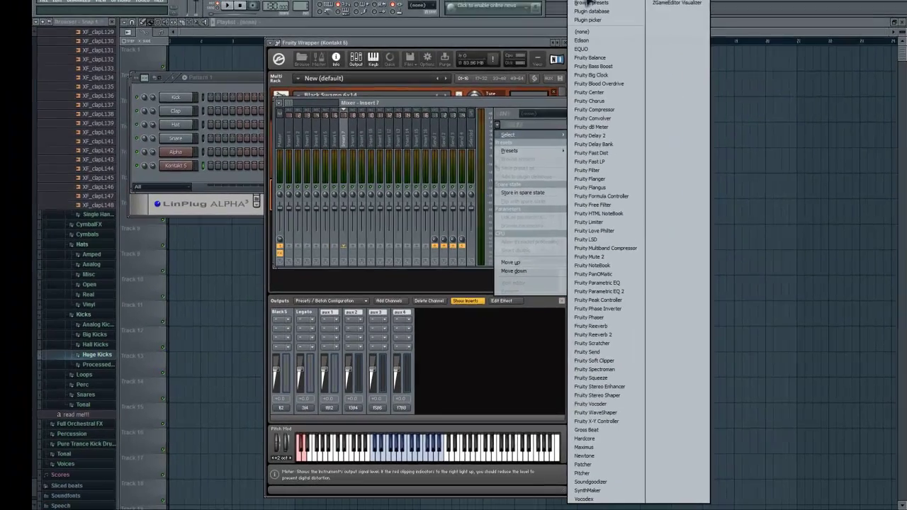
pyautogui.click(559, 1)
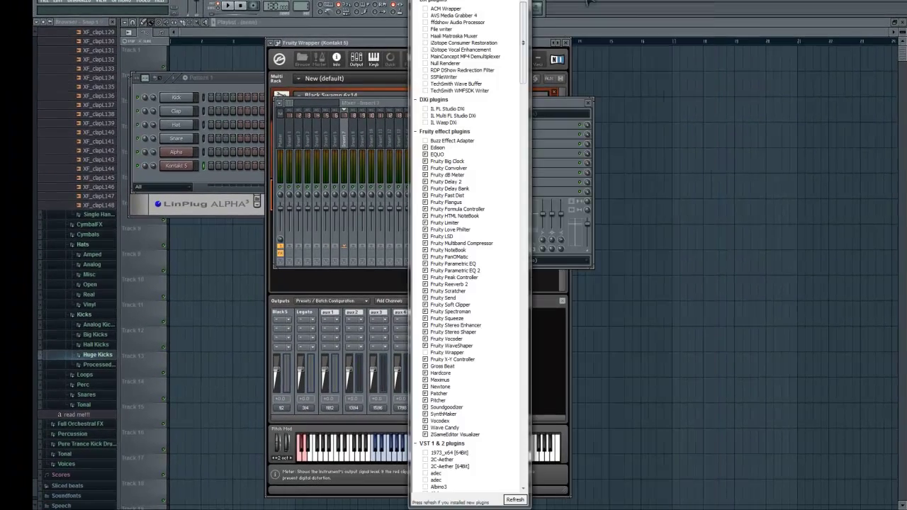
# Step: Refresh the plugin list and enable MReverb as an available effect
pyautogui.click(515, 500)
pyautogui.click(524, 489)
pyautogui.moveTo(522, 65); pyautogui.dragTo(530, 212)
pyautogui.moveTo(528, 236); pyautogui.dragTo(518, 344)
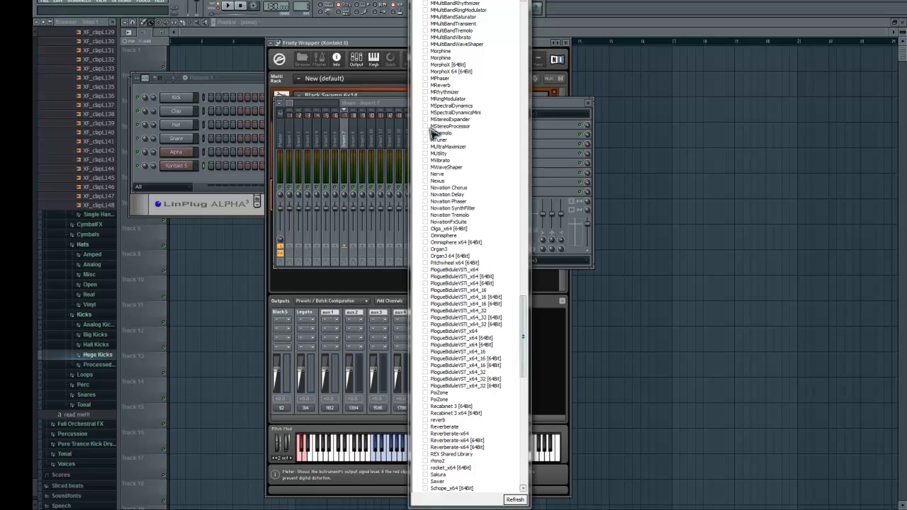
pyautogui.click(425, 85)
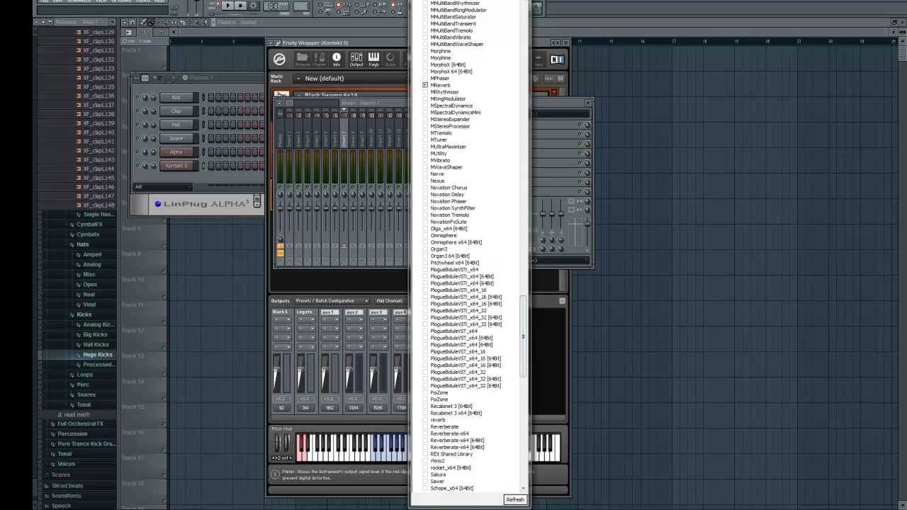
pyautogui.press('Escape')
# Step: Try to load MReverb into the first effect slot of Insert 7
pyautogui.click(498, 126)
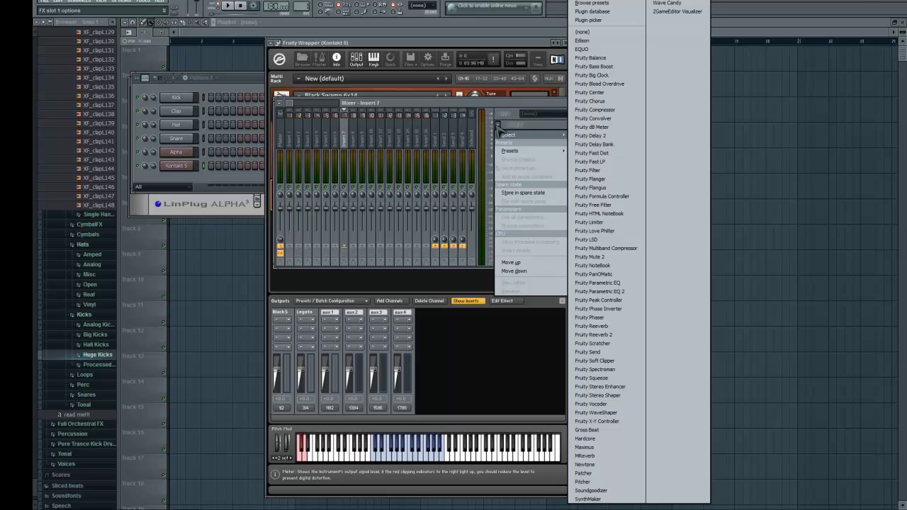
pyautogui.click(607, 455)
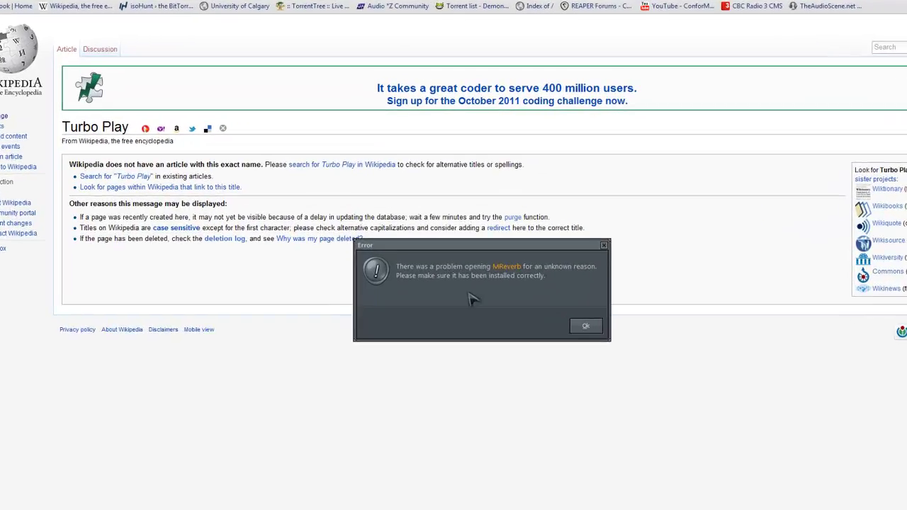
pyautogui.click(585, 325)
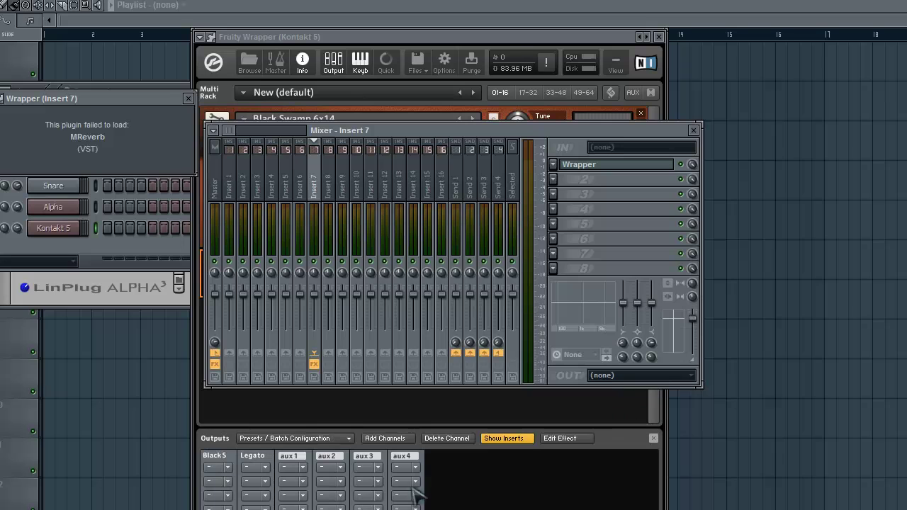
# Step: Enable TB_Reverb x64 [64Bit] in the full plugin list, opened from the first effect slot's replace options
pyautogui.click(553, 165)
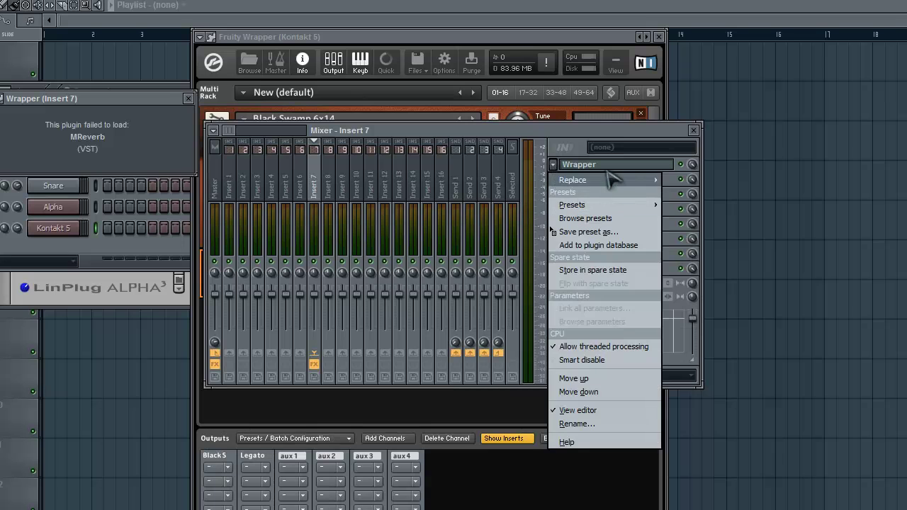
pyautogui.moveTo(611, 179)
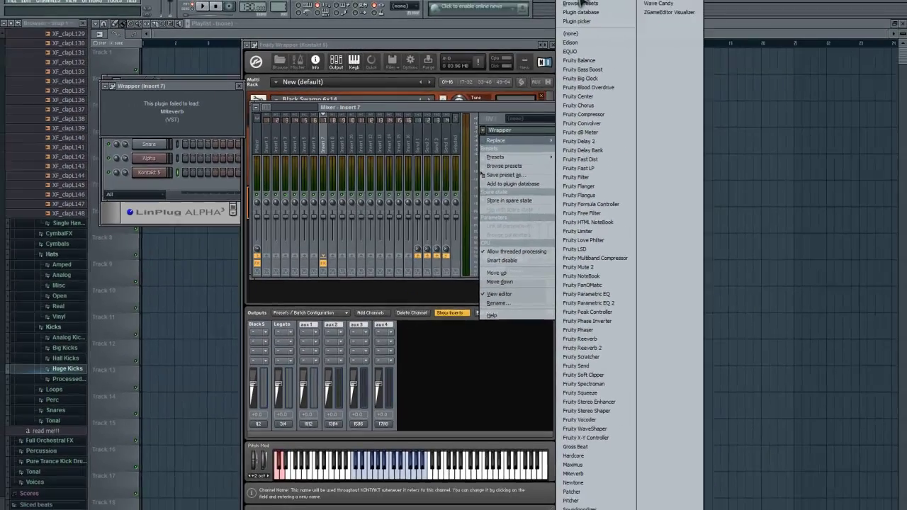
pyautogui.click(580, 3)
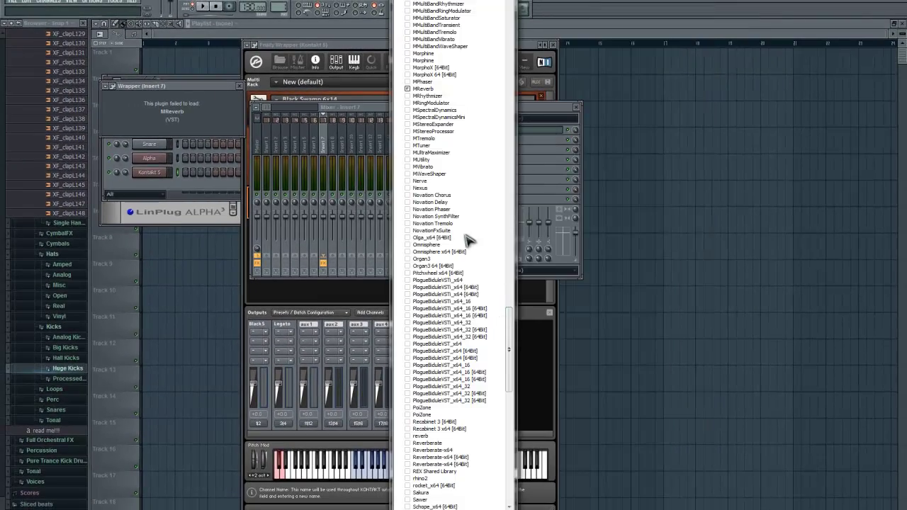
pyautogui.moveTo(510, 322); pyautogui.dragTo(515, 421)
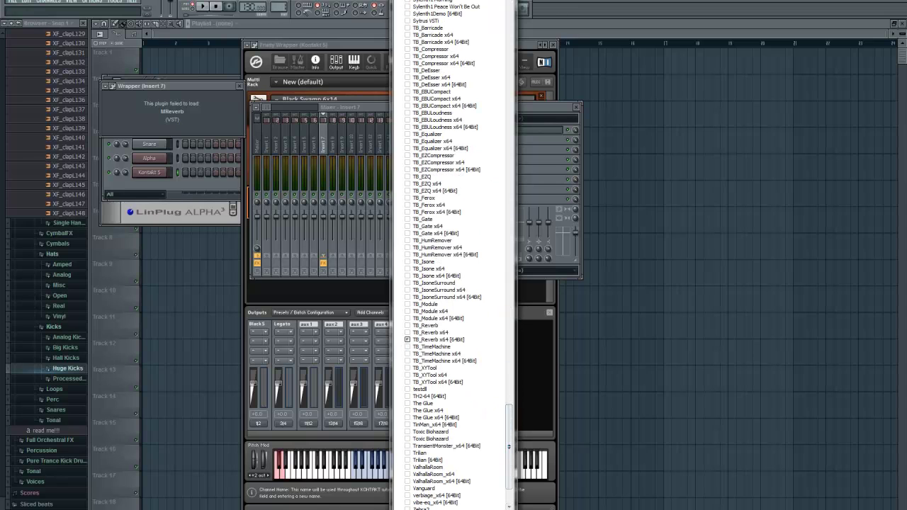
pyautogui.press('Escape')
# Step: Replace the wrapper in Insert 7's first effect slot with TB_Reverb x64 and place its window beside the mixer
pyautogui.click(485, 132)
pyautogui.moveTo(496, 142)
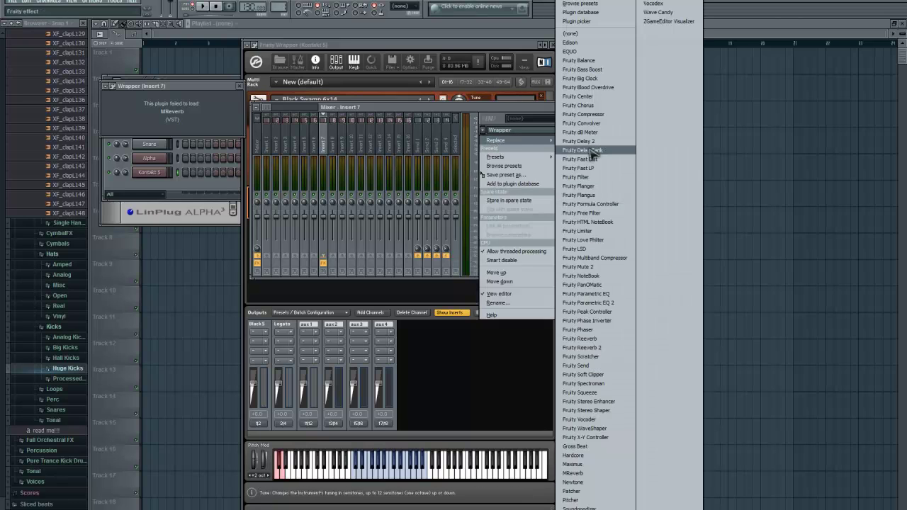
pyautogui.click(666, 4)
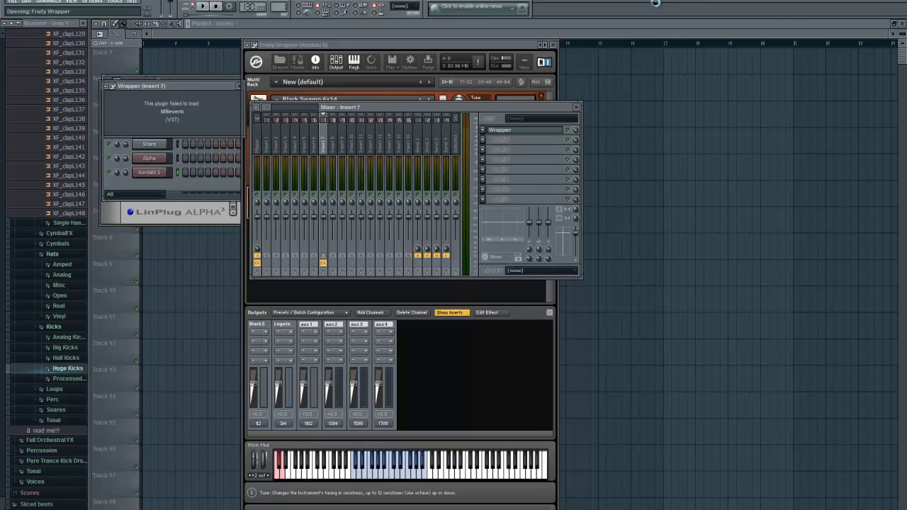
pyautogui.moveTo(223, 92); pyautogui.dragTo(717, 83)
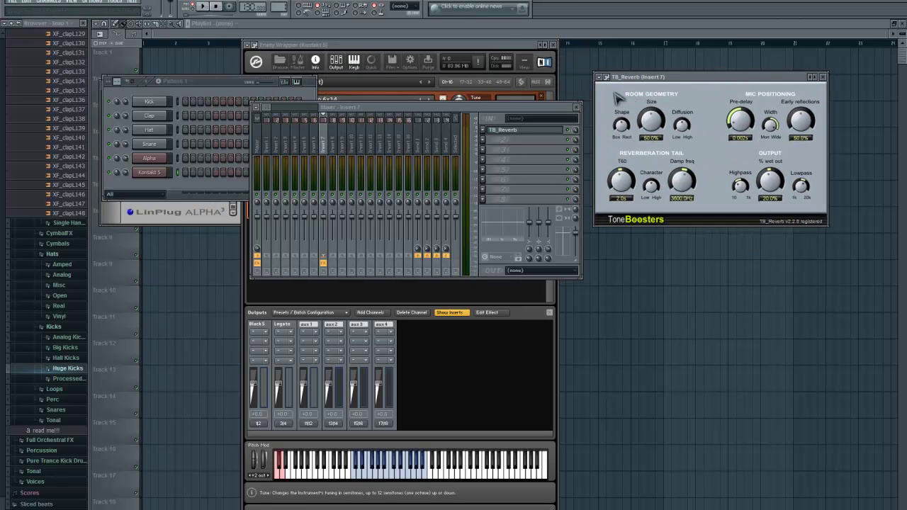
pyautogui.moveTo(623, 76)
pyautogui.mouseDown()
pyautogui.moveTo(606, 83)
pyautogui.moveTo(638, 81)
pyautogui.mouseUp()
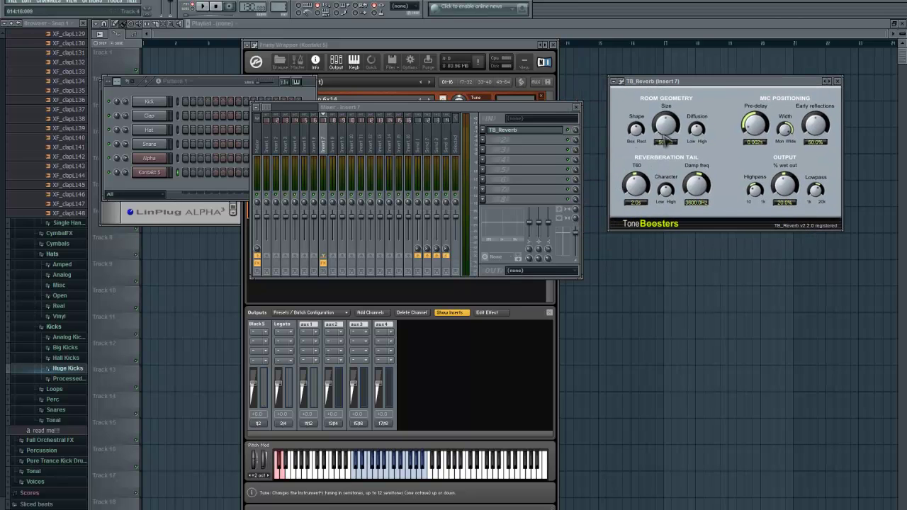
pyautogui.click(574, 135)
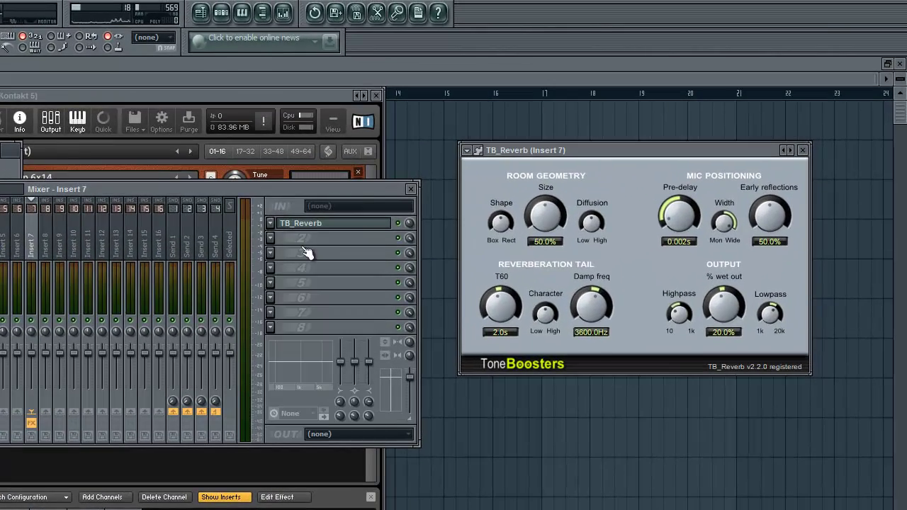
# Step: Load Fruity Delay 2 into Insert 7's second effect slot and move it up above TB_Reverb
pyautogui.click(283, 239)
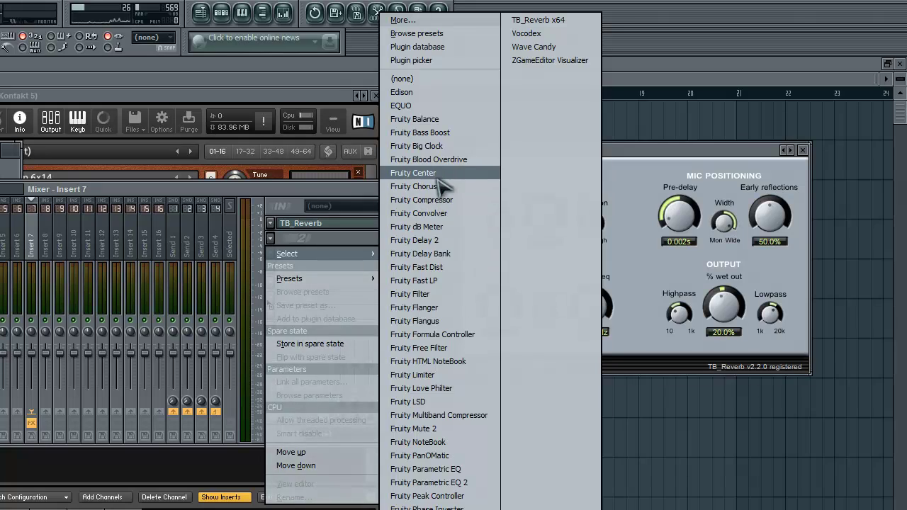
pyautogui.click(459, 240)
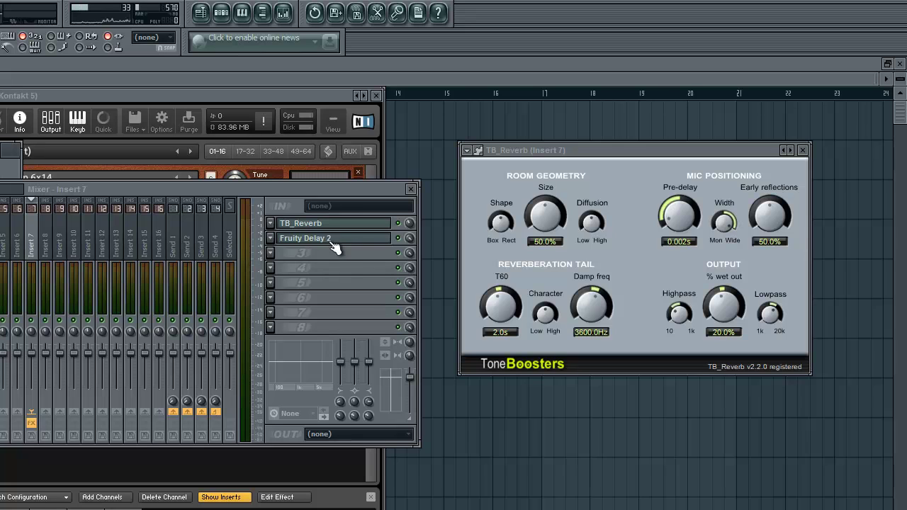
pyautogui.click(270, 239)
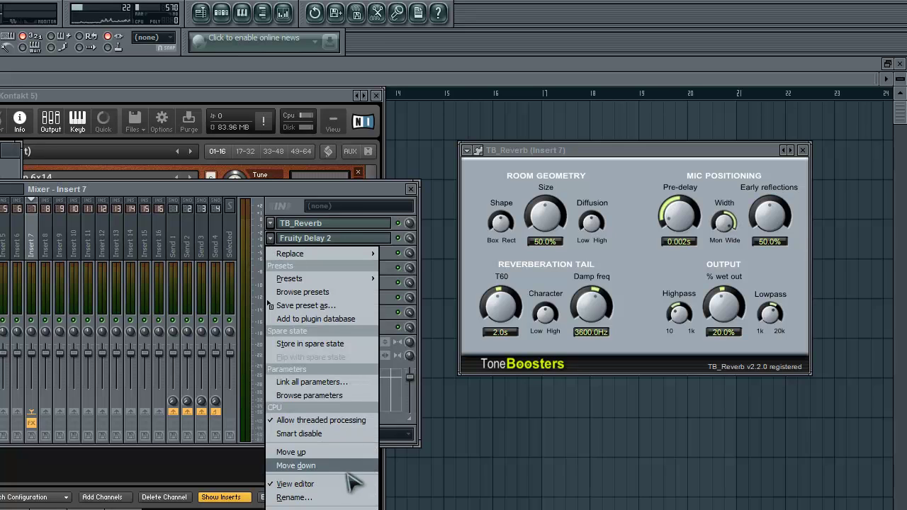
pyautogui.click(331, 454)
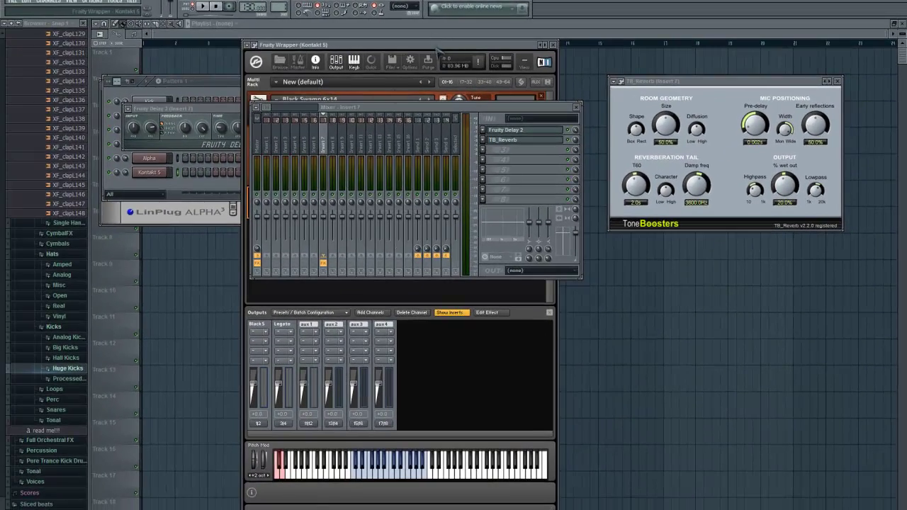
# Step: Move the mixer off Kontakt's window and play notes of Black Swamp 6x14 to check which mixer track receives them
pyautogui.moveTo(388, 107); pyautogui.dragTo(585, 96)
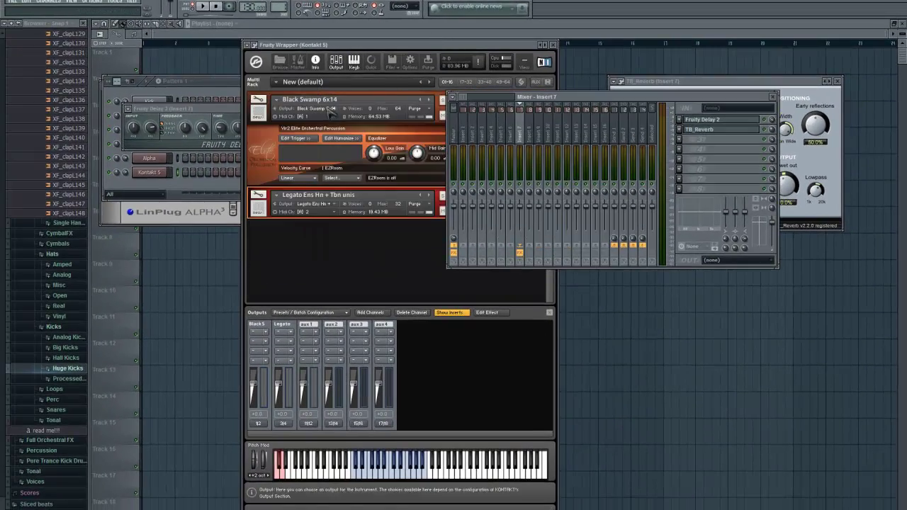
pyautogui.click(401, 469)
pyautogui.click(402, 471)
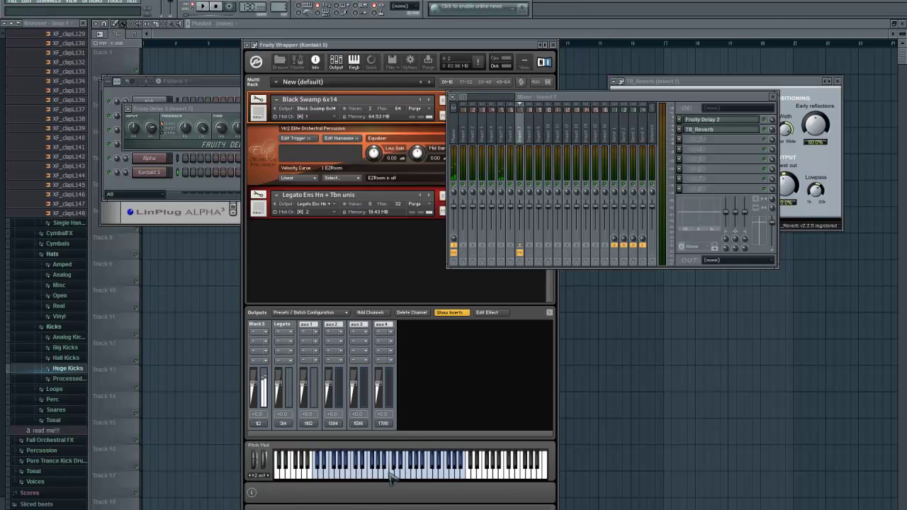
# Step: Remap Kontakt's outputs incrementally from mixer track 7 in the wrapper's processing settings and play a note to test the effects
pyautogui.click(256, 46)
pyautogui.click(296, 58)
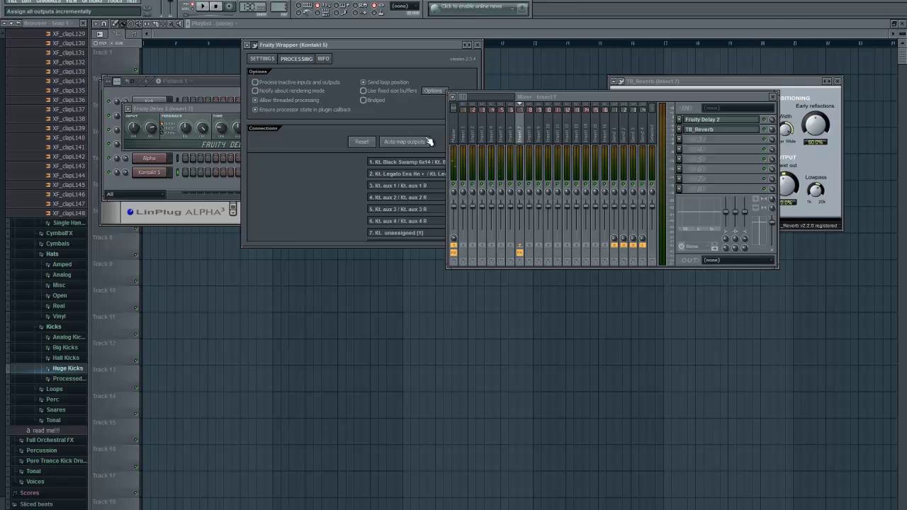
pyautogui.moveTo(542, 96); pyautogui.dragTo(617, 98)
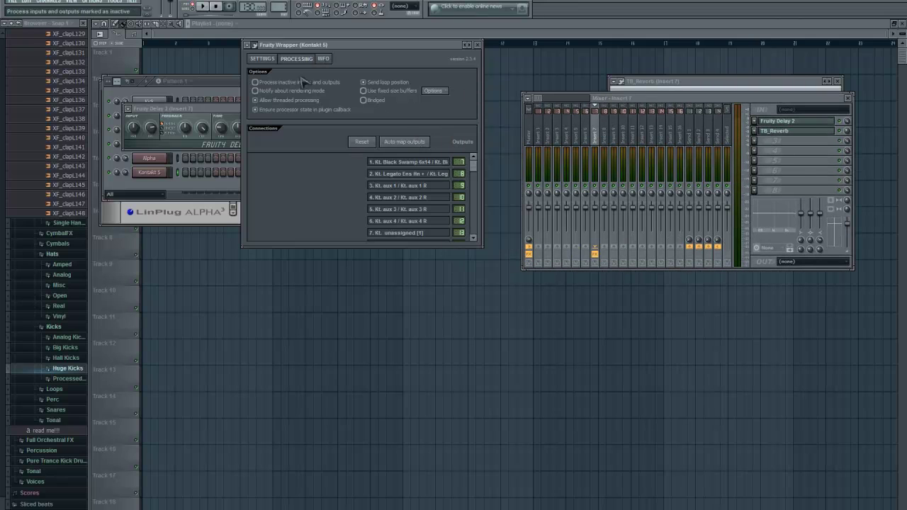
pyautogui.click(255, 46)
pyautogui.click(412, 474)
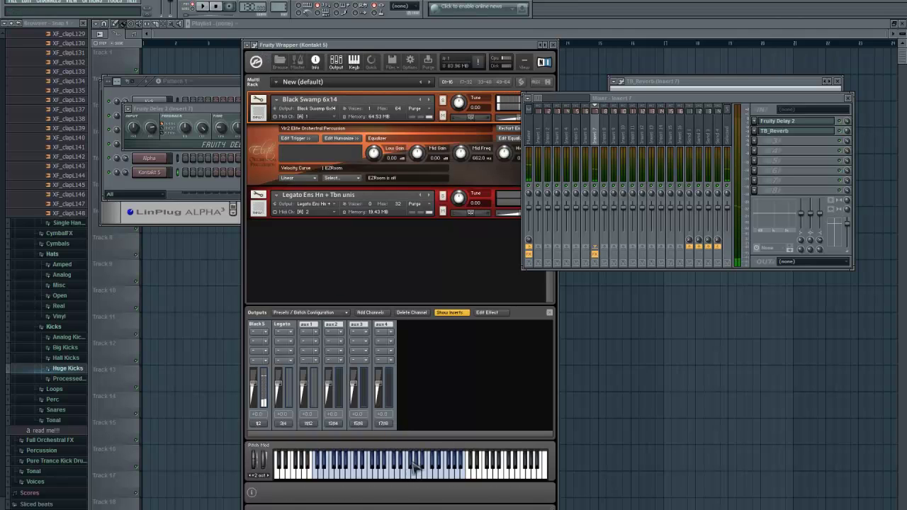
# Step: Move Fruity Delay 2 below TB_Reverb in Insert 7's effect slots and play notes in Kontakt to hear the new order
pyautogui.click(759, 122)
pyautogui.click(765, 136)
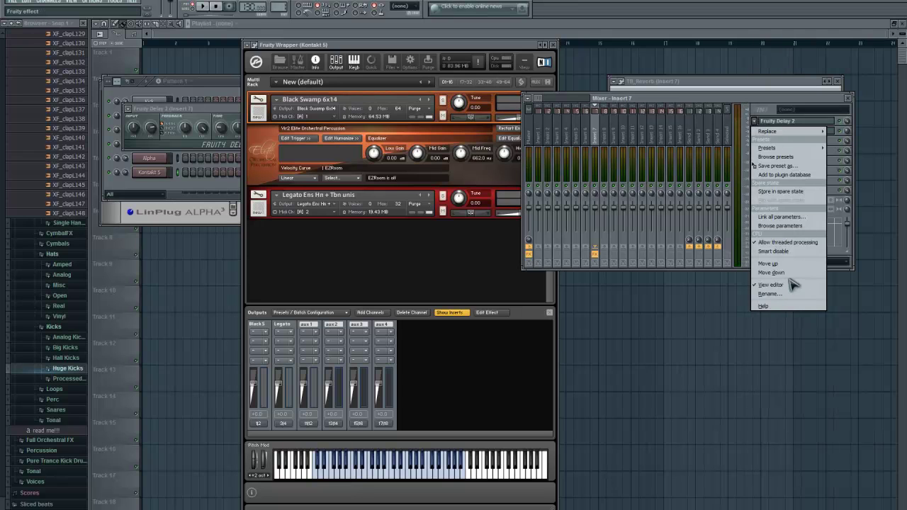
pyautogui.click(792, 273)
pyautogui.click(433, 473)
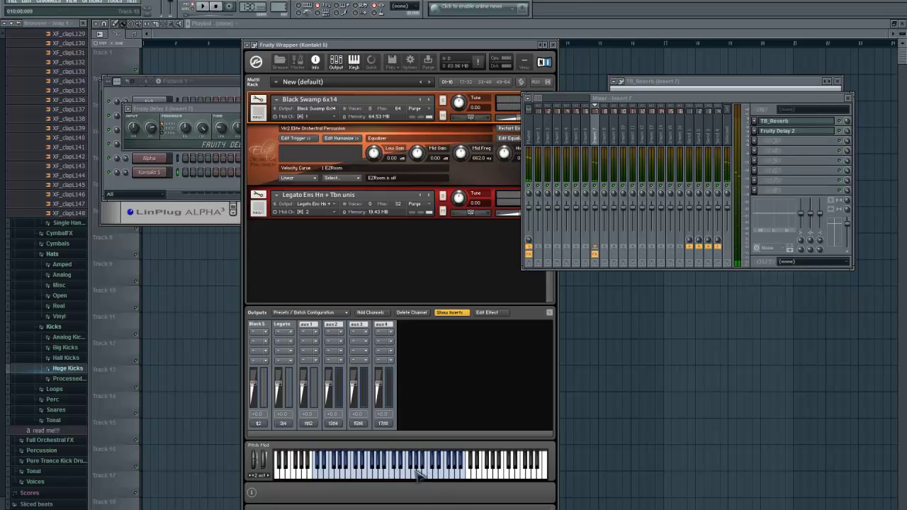
pyautogui.click(428, 476)
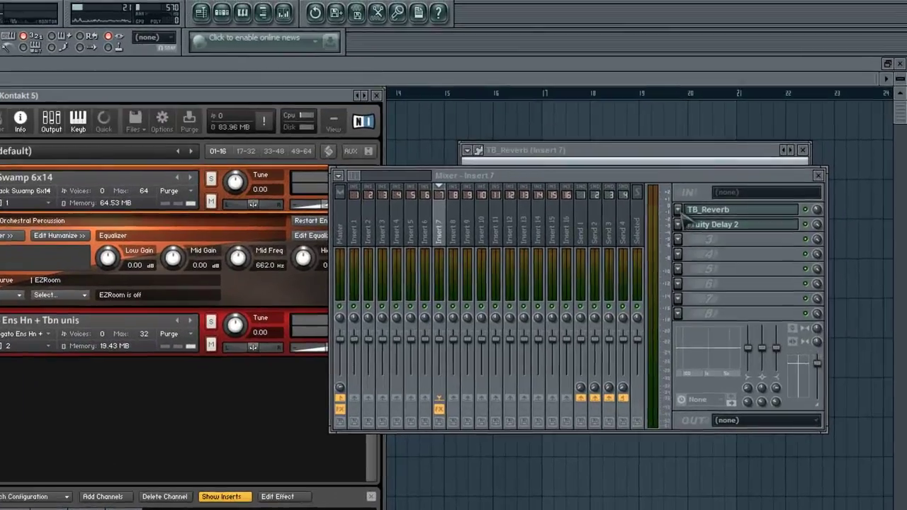
# Step: Remove TB_Reverb and Fruity Delay 2 from Insert 7's effect slots by replacing each with (none)
pyautogui.click(755, 121)
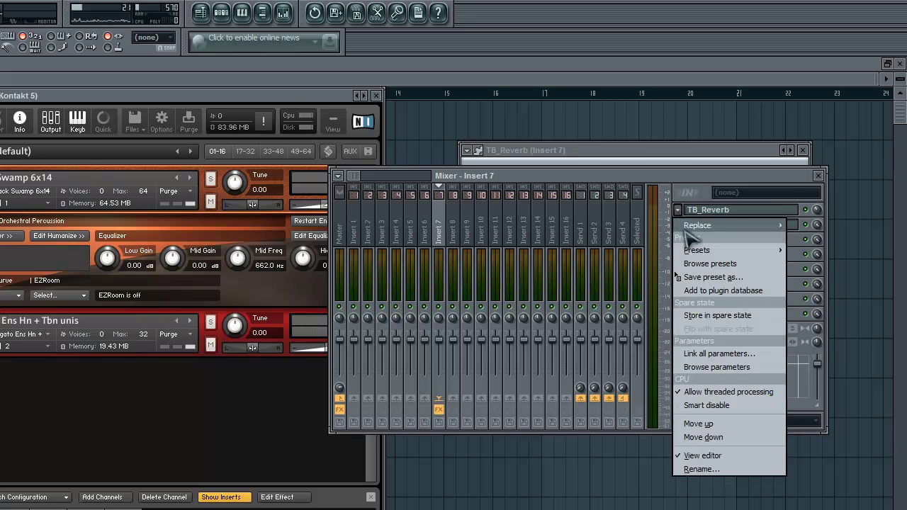
pyautogui.click(701, 226)
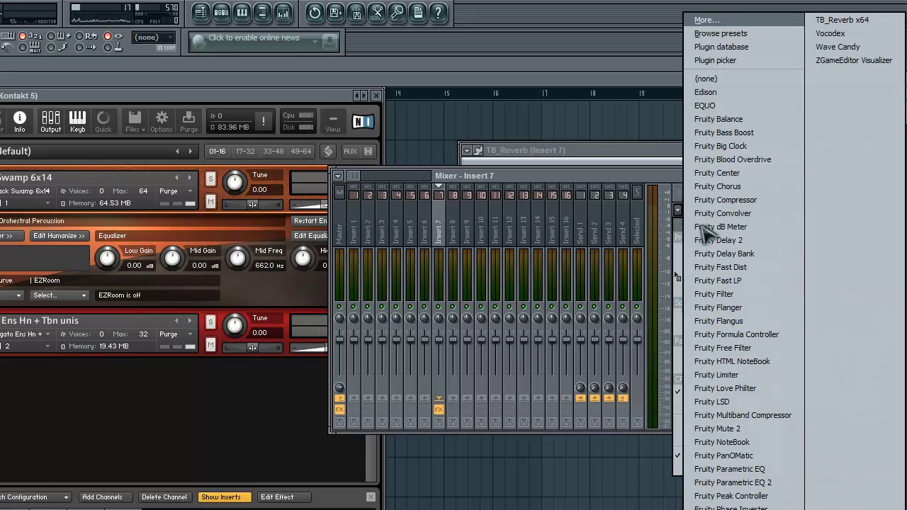
pyautogui.click(738, 88)
pyautogui.click(678, 226)
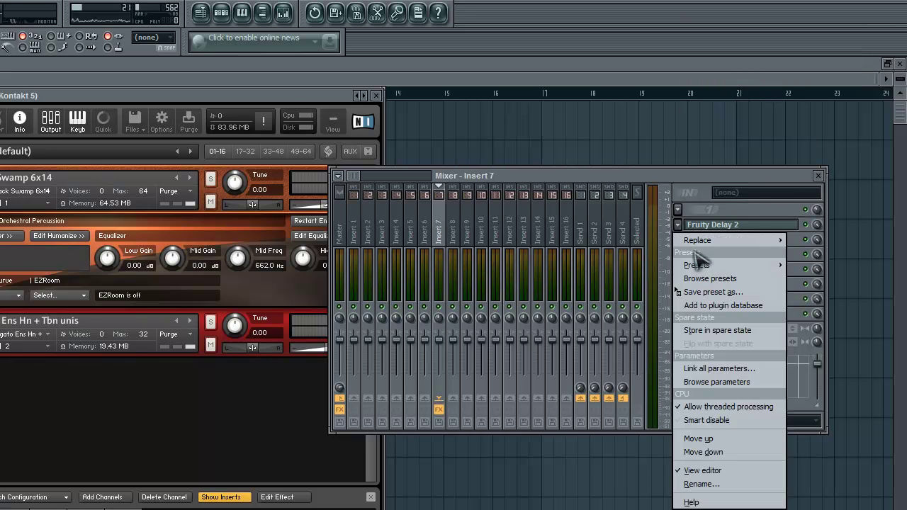
pyautogui.click(701, 241)
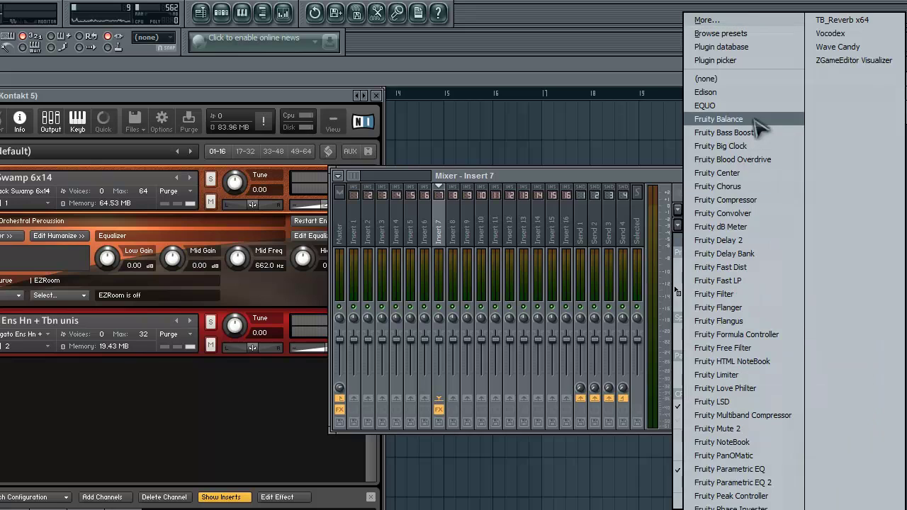
pyautogui.click(749, 82)
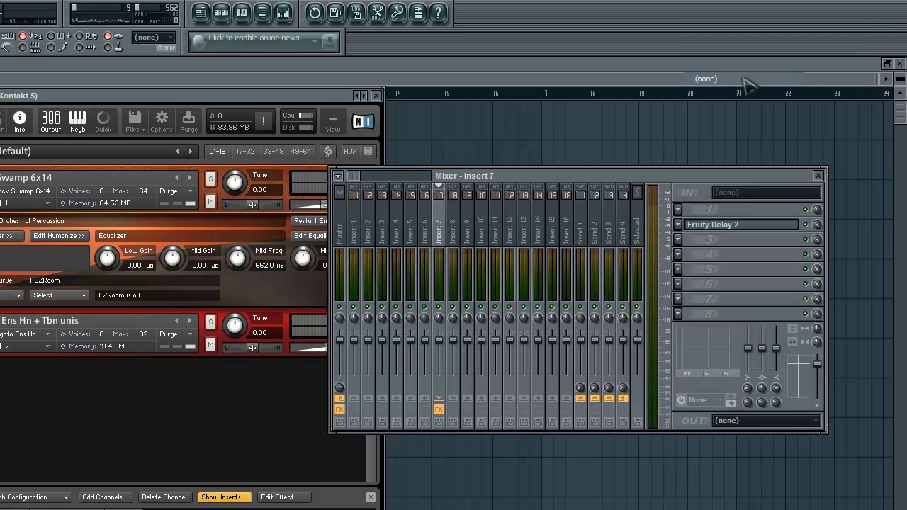
# Step: Load Patcher into Insert 7's first effect slot and arrange its window directly beneath the mixer, over Kontakt
pyautogui.click(678, 209)
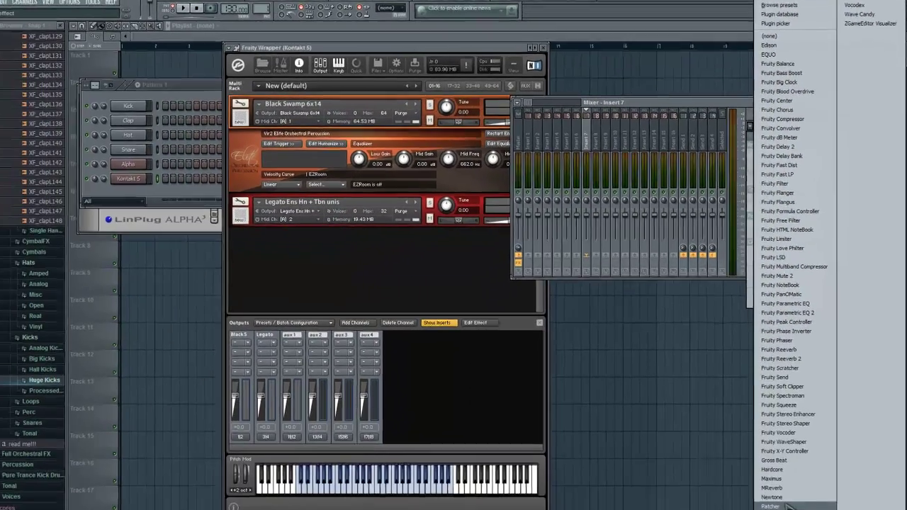
pyautogui.click(773, 491)
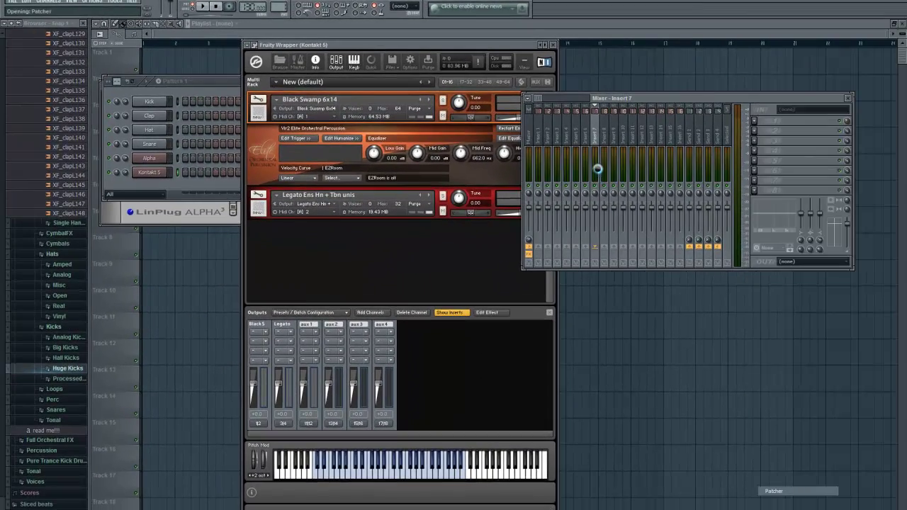
pyautogui.click(685, 98)
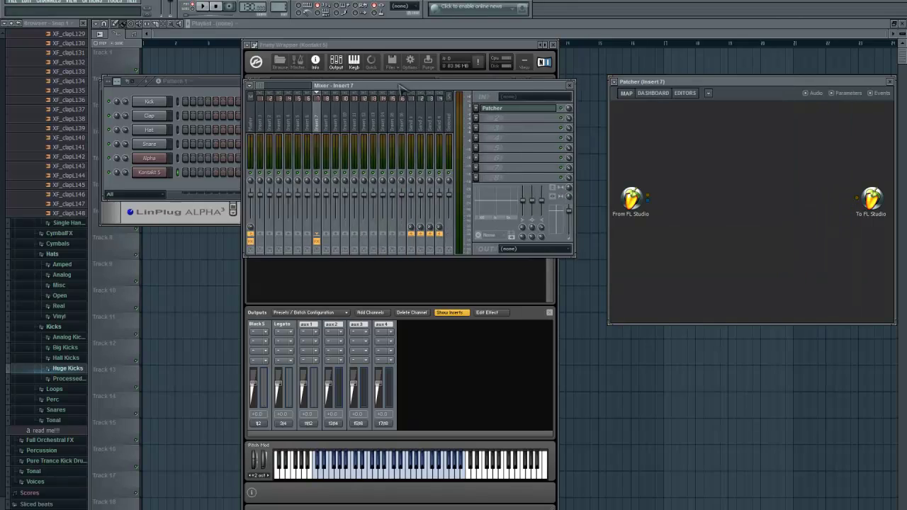
pyautogui.moveTo(689, 83); pyautogui.dragTo(341, 270)
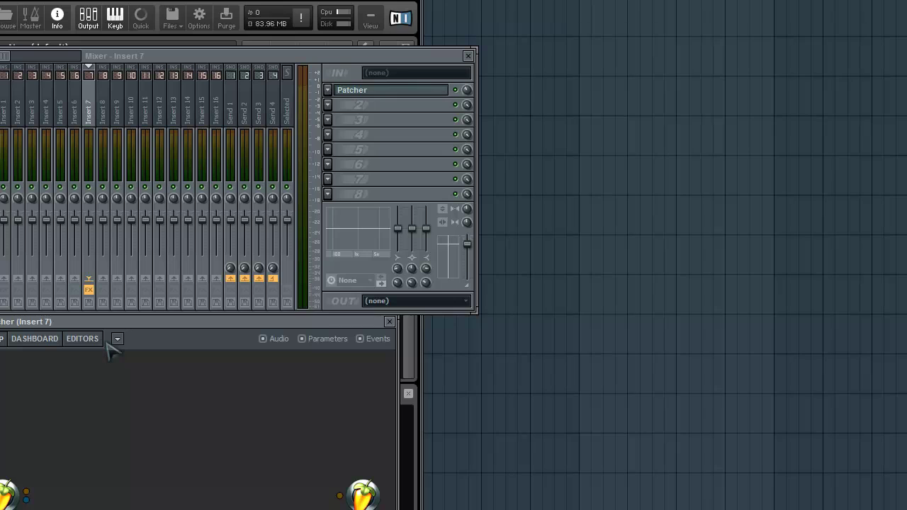
pyautogui.moveTo(109, 320); pyautogui.dragTo(145, 331)
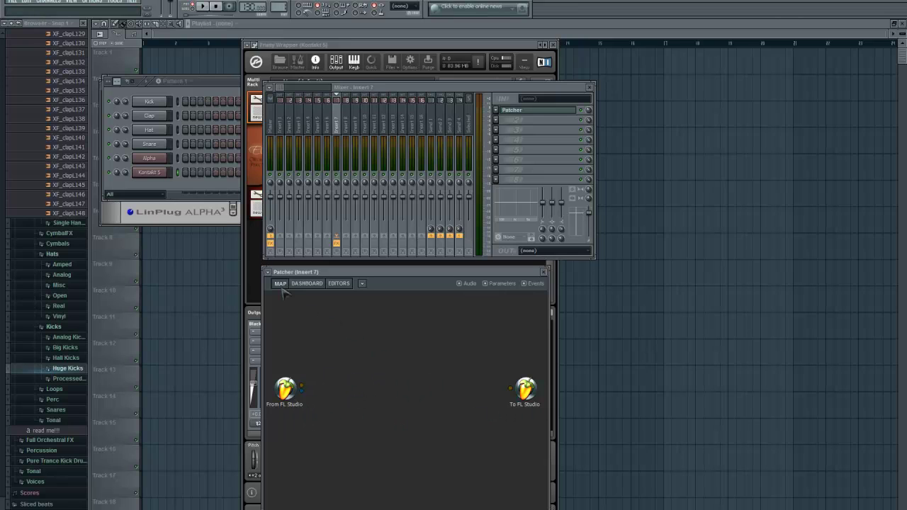
pyautogui.click(268, 272)
pyautogui.moveTo(289, 299)
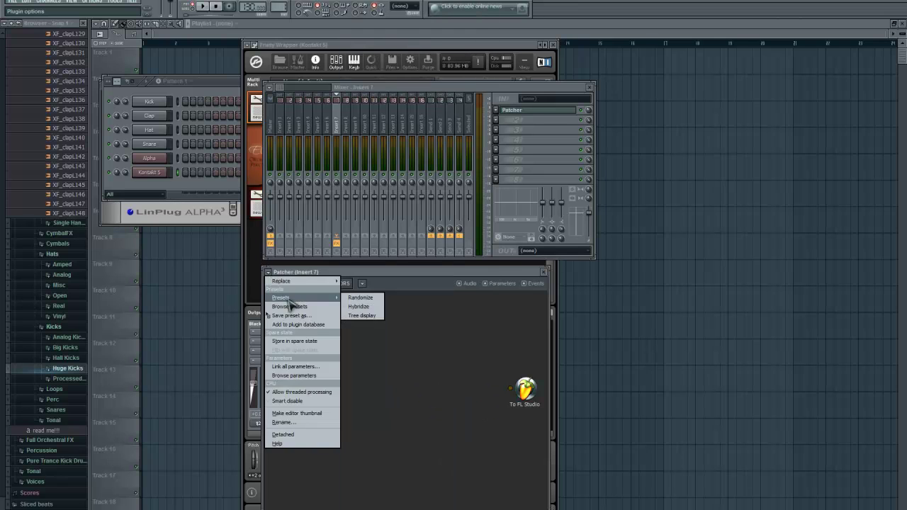
pyautogui.click(439, 376)
# Step: Add the FL Keys generator to Patcher's map between From FL Studio and To FL Studio
pyautogui.rightClick(355, 361)
pyautogui.moveTo(373, 365)
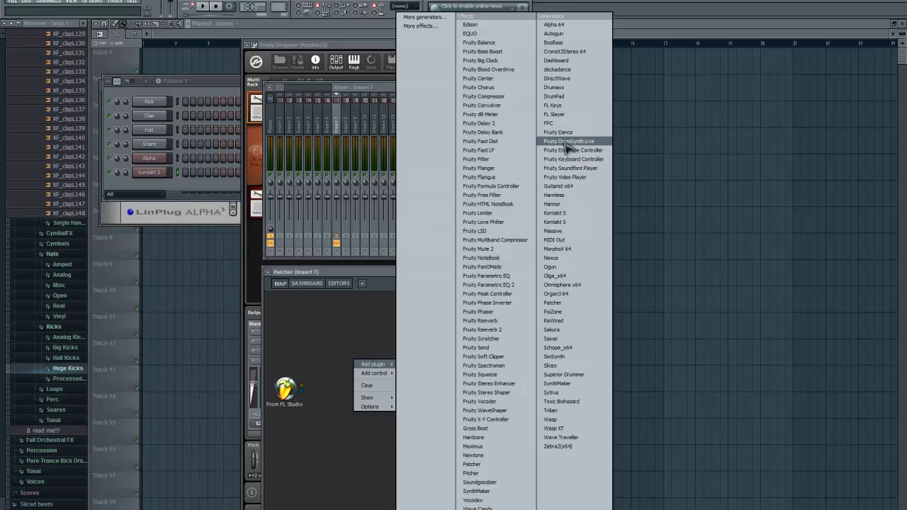
pyautogui.click(556, 105)
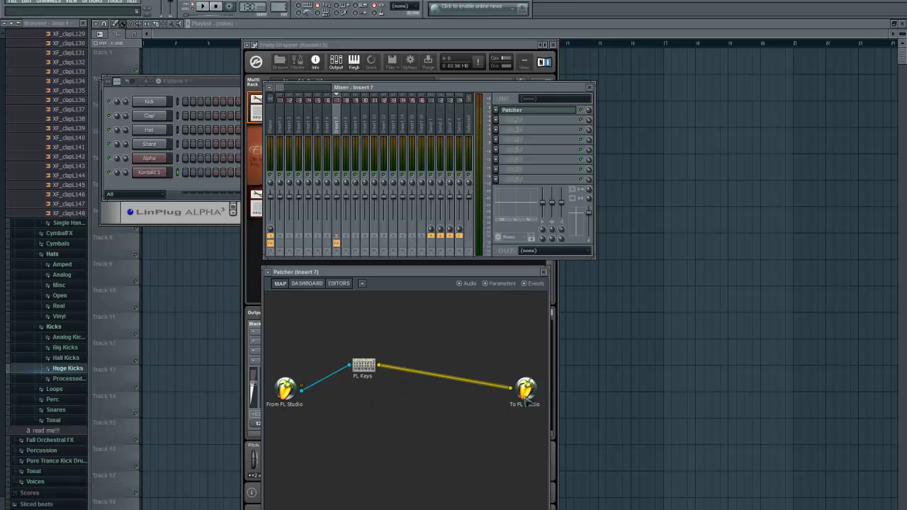
# Step: Add Fruity Parametric EQ 2 to Patcher's map, place it below FL Keys and connect FL Keys' audio output to it
pyautogui.rightClick(425, 349)
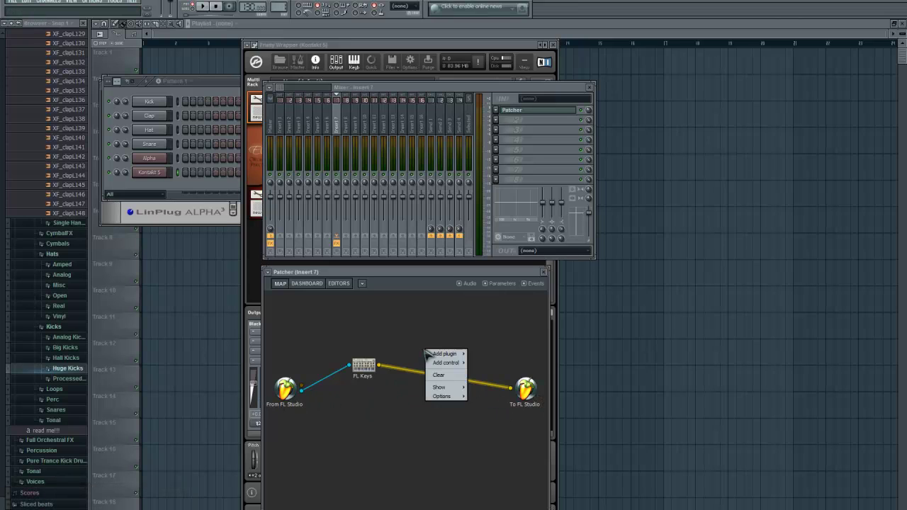
pyautogui.moveTo(435, 353)
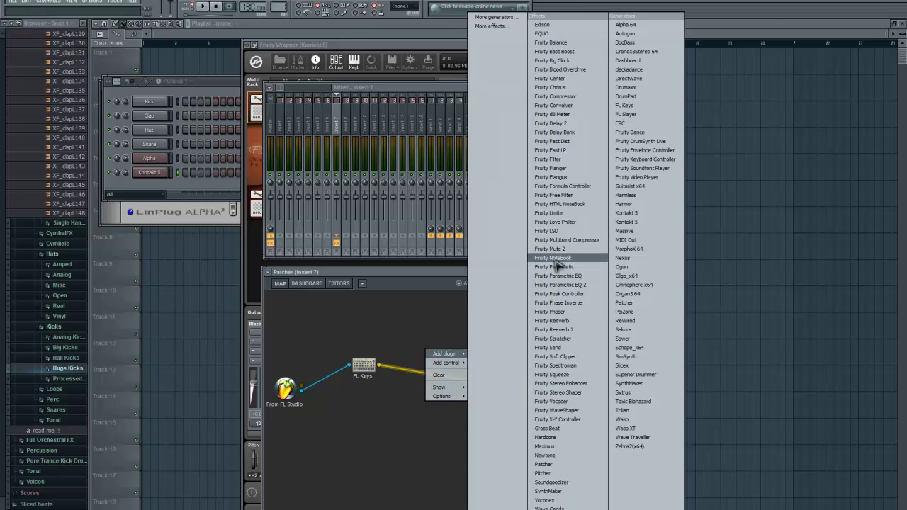
pyautogui.click(577, 285)
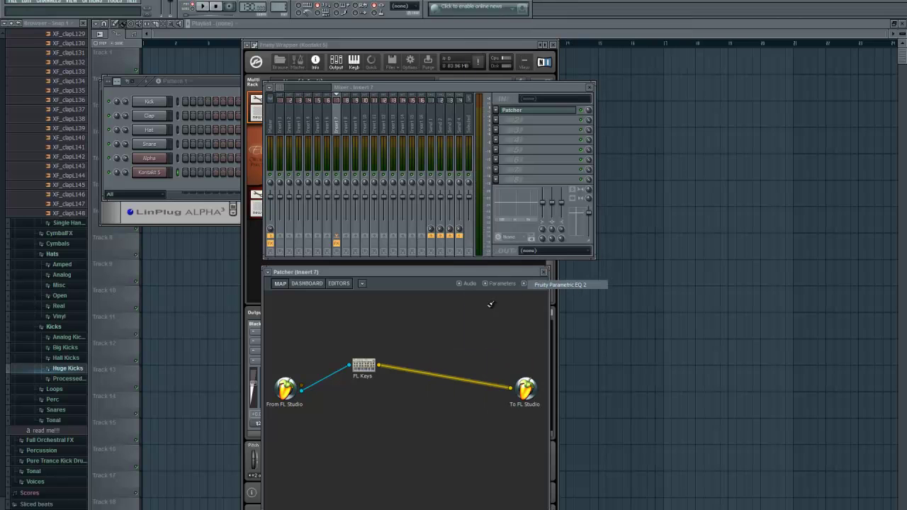
pyautogui.moveTo(443, 360); pyautogui.dragTo(457, 405)
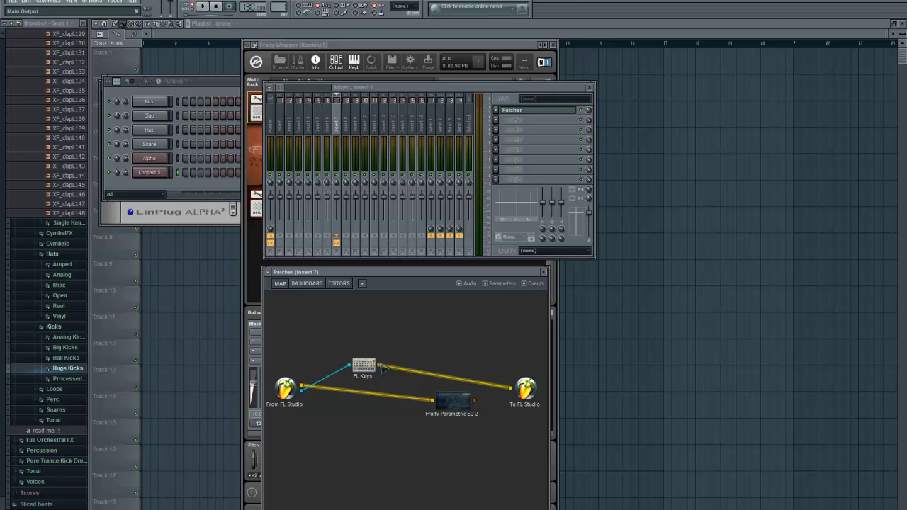
pyautogui.moveTo(381, 365); pyautogui.dragTo(372, 417)
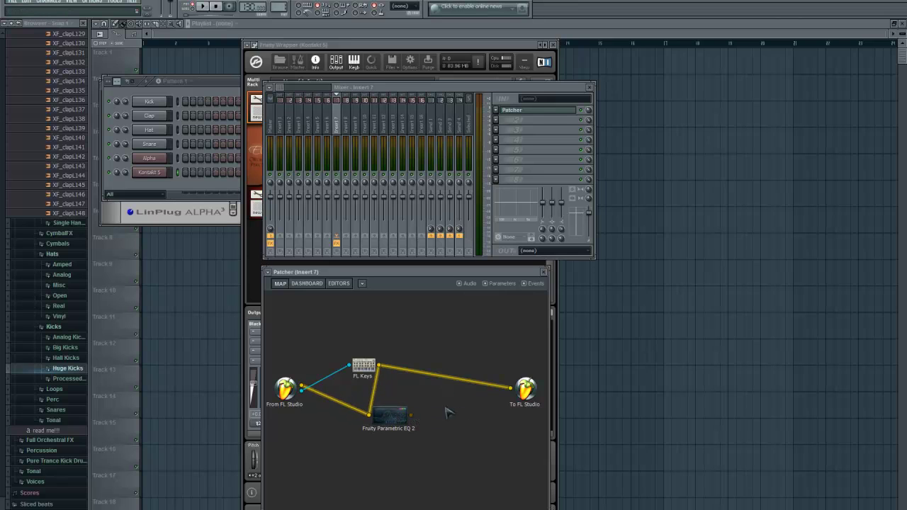
# Step: Add Fruity Phaser to Patcher's map and place it diagonally below Fruity Parametric EQ 2
pyautogui.rightClick(440, 404)
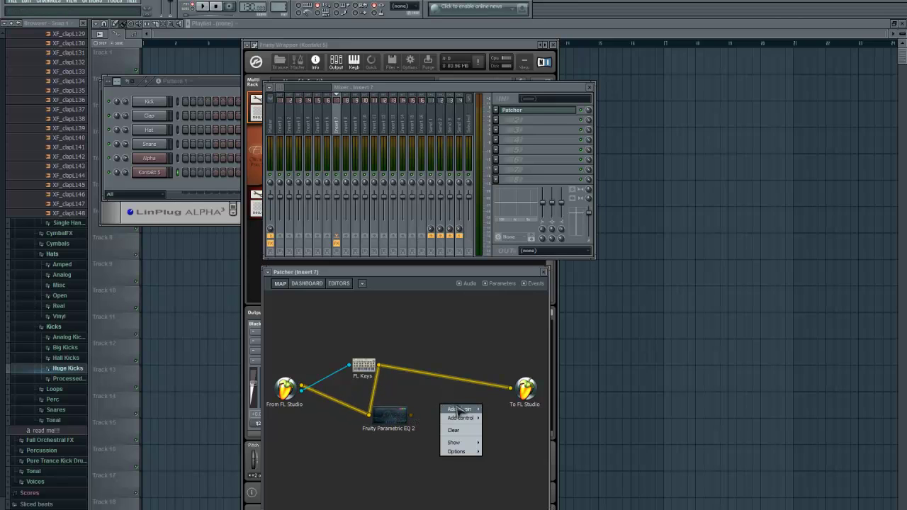
pyautogui.moveTo(469, 409)
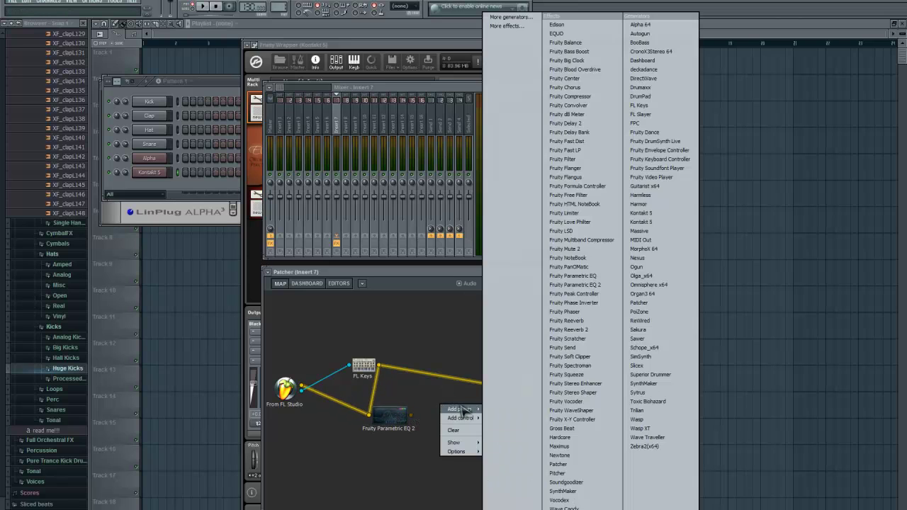
pyautogui.click(571, 312)
pyautogui.moveTo(450, 416); pyautogui.dragTo(478, 458)
# Step: Connect Fruity Parametric EQ 2's audio output to Fruity Phaser's main input and spread Fruity Phaser and FL Keys apart on the map
pyautogui.moveTo(412, 419); pyautogui.dragTo(461, 467)
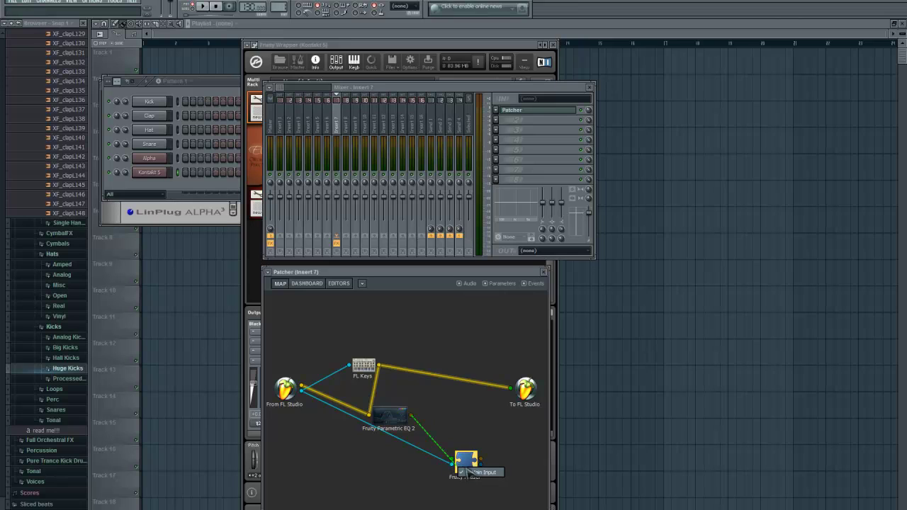
pyautogui.click(466, 470)
pyautogui.moveTo(411, 417); pyautogui.dragTo(456, 464)
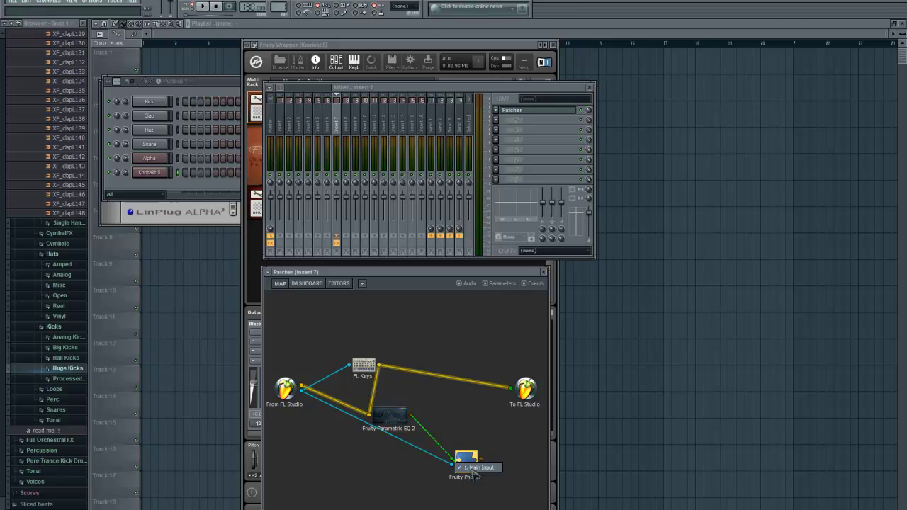
pyautogui.click(476, 472)
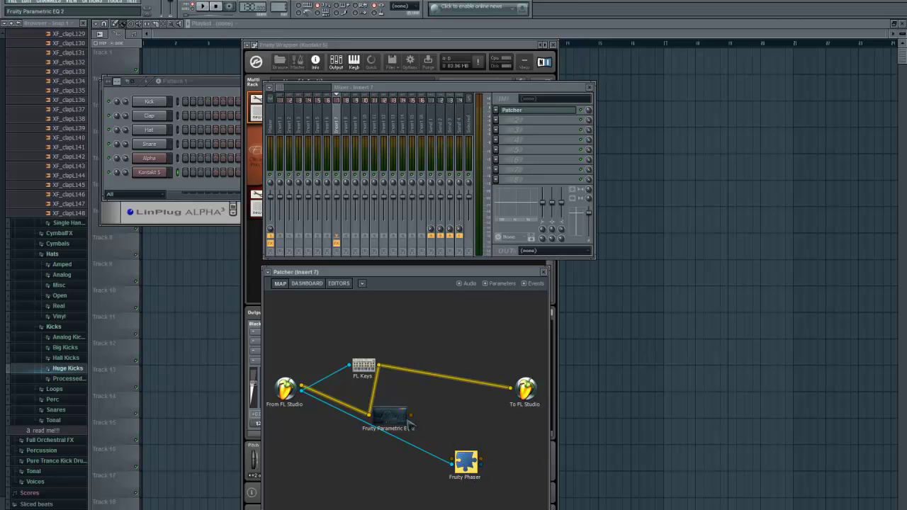
pyautogui.moveTo(419, 428); pyautogui.dragTo(451, 436)
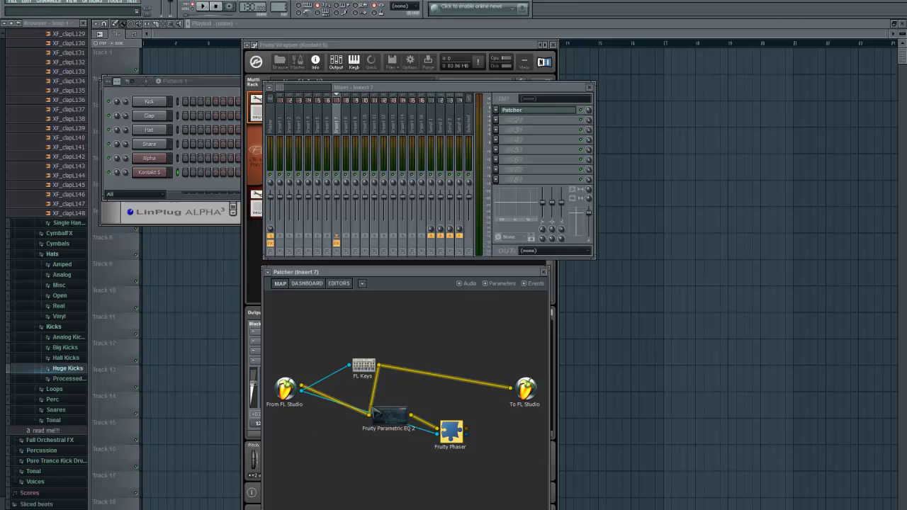
pyautogui.moveTo(457, 440); pyautogui.dragTo(457, 461)
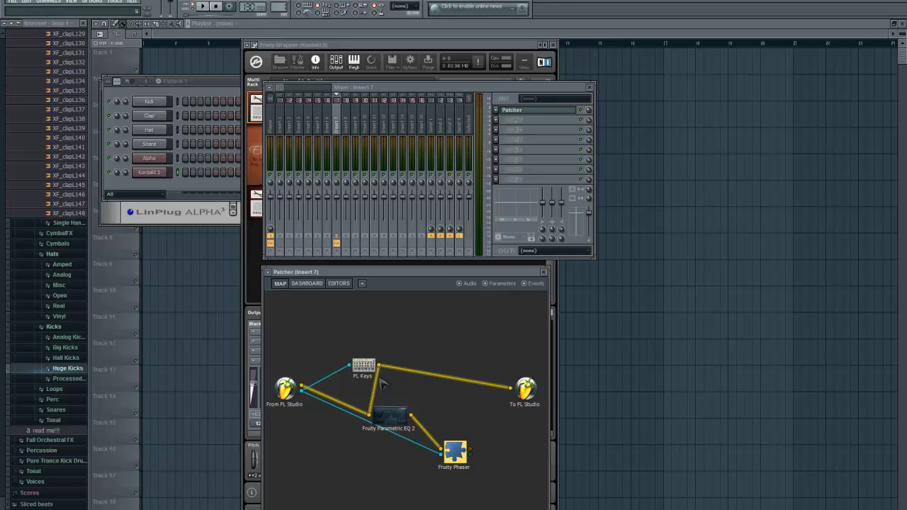
pyautogui.moveTo(362, 368); pyautogui.dragTo(395, 323)
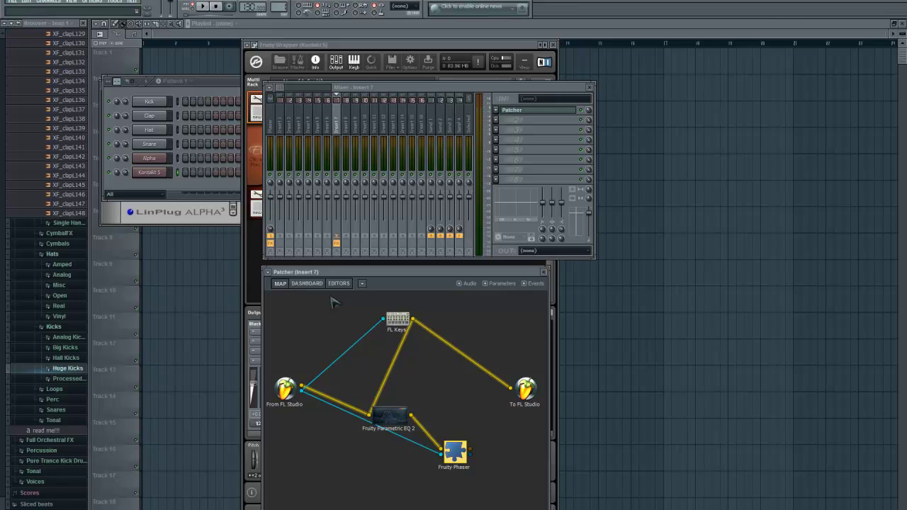
# Step: Reposition the channel rack and Patcher windows, then check Patcher's empty dashboard and return to its map
pyautogui.moveTo(221, 83); pyautogui.dragTo(250, 78)
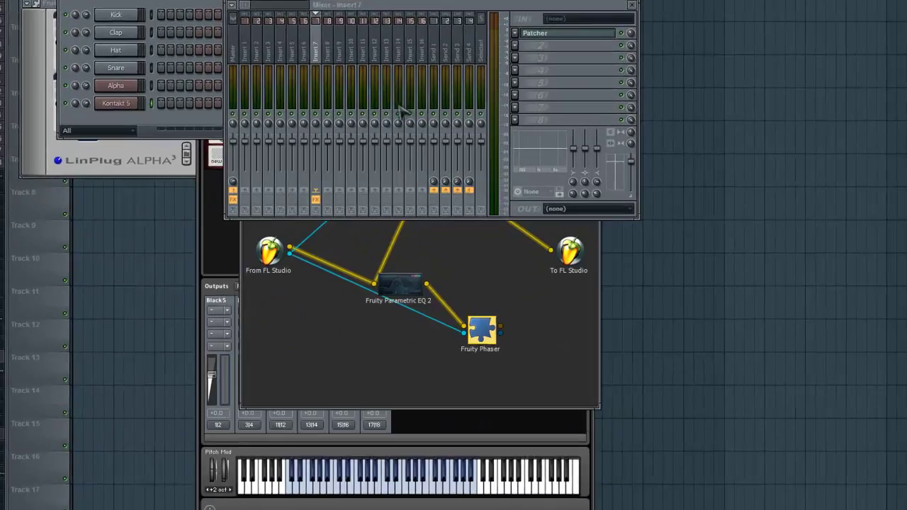
pyautogui.moveTo(402, 111); pyautogui.dragTo(380, 232)
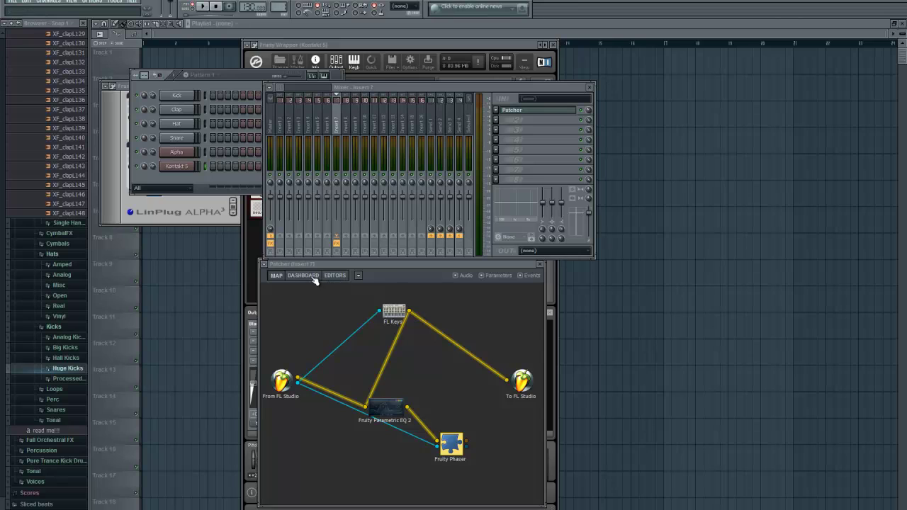
pyautogui.click(304, 275)
pyautogui.click(276, 275)
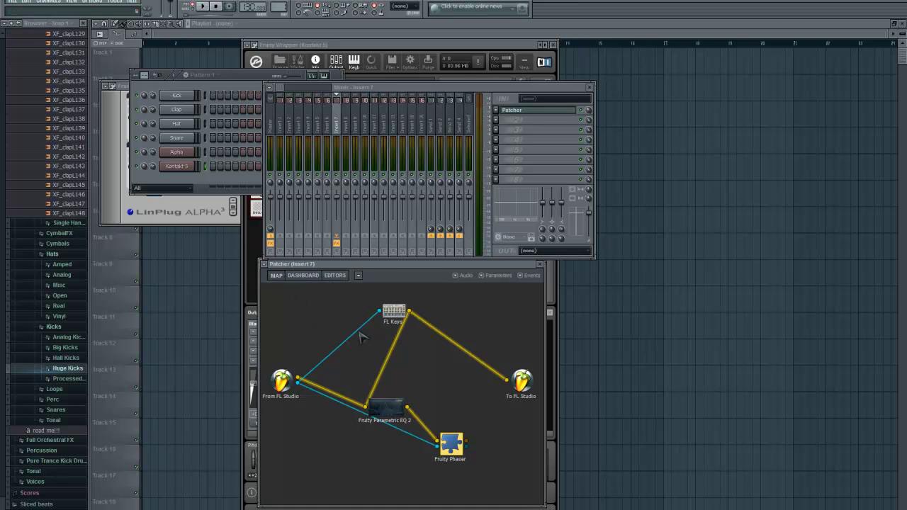
# Step: Add the Nexus generator to Patcher's map above From FL Studio and show Patcher's dashboard
pyautogui.rightClick(305, 310)
pyautogui.moveTo(333, 314)
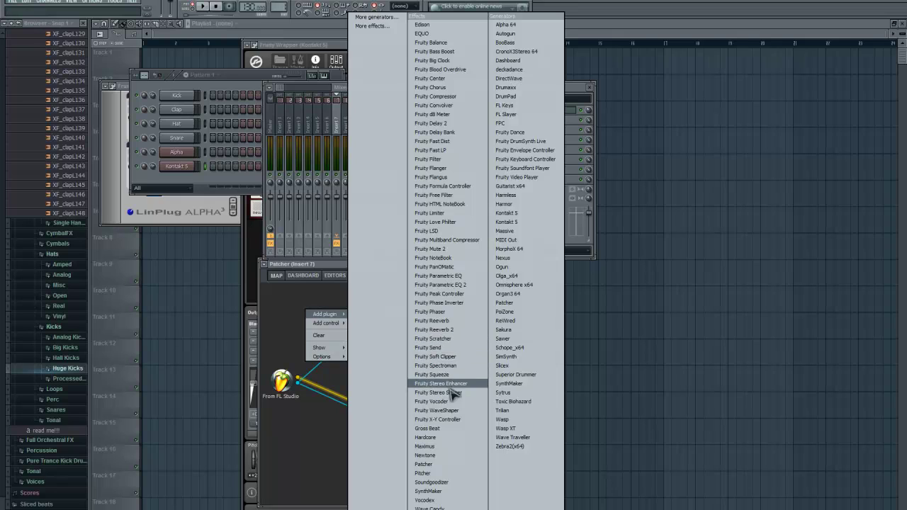
pyautogui.click(531, 260)
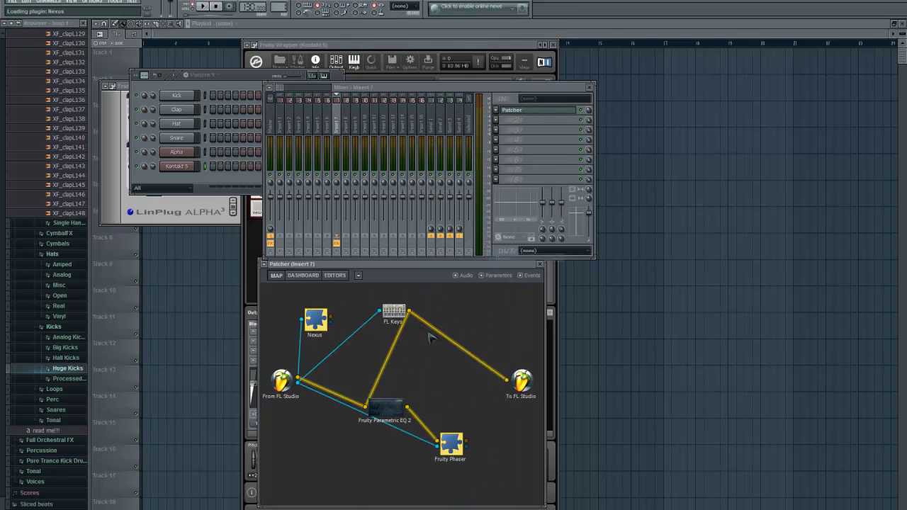
pyautogui.click(304, 277)
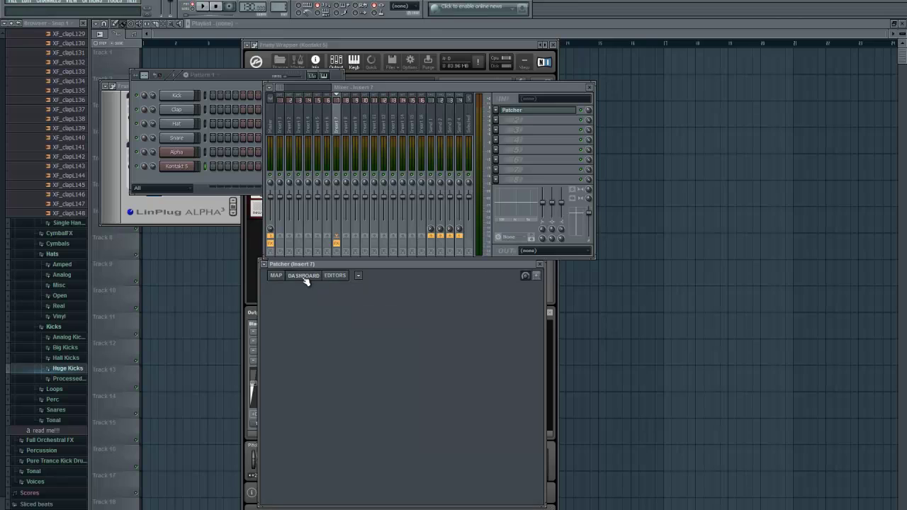
# Step: Add a second Nexus generator to the Insert 7 Patcher
pyautogui.click(359, 276)
pyautogui.moveTo(374, 285)
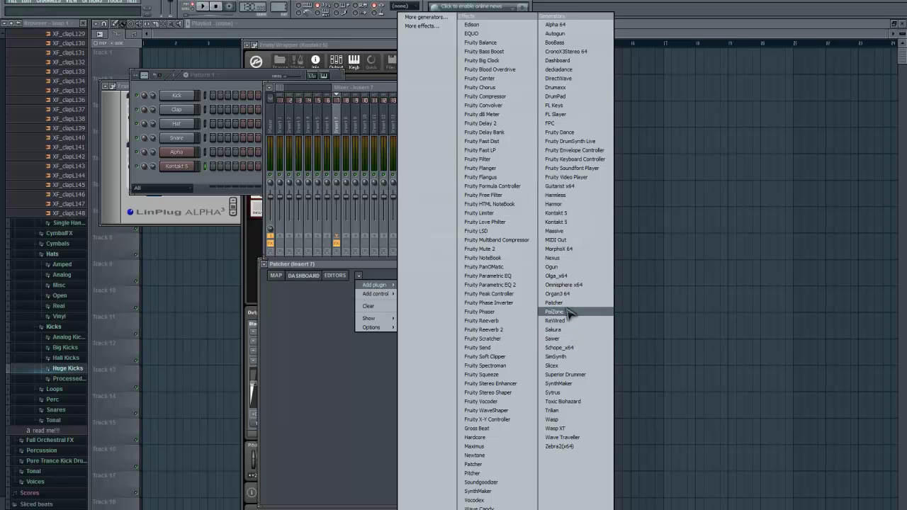
pyautogui.click(566, 258)
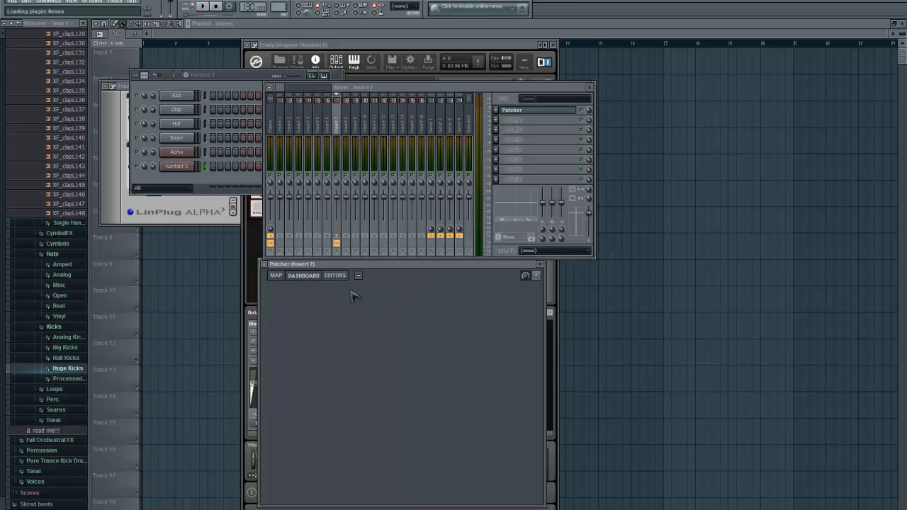
# Step: Show Patcher's plugin editors and look through the FL Keys, Fruity Parametric EQ 2, Fruity Phaser and Nexus interfaces
pyautogui.click(336, 276)
pyautogui.scroll(-5, 406, 376)
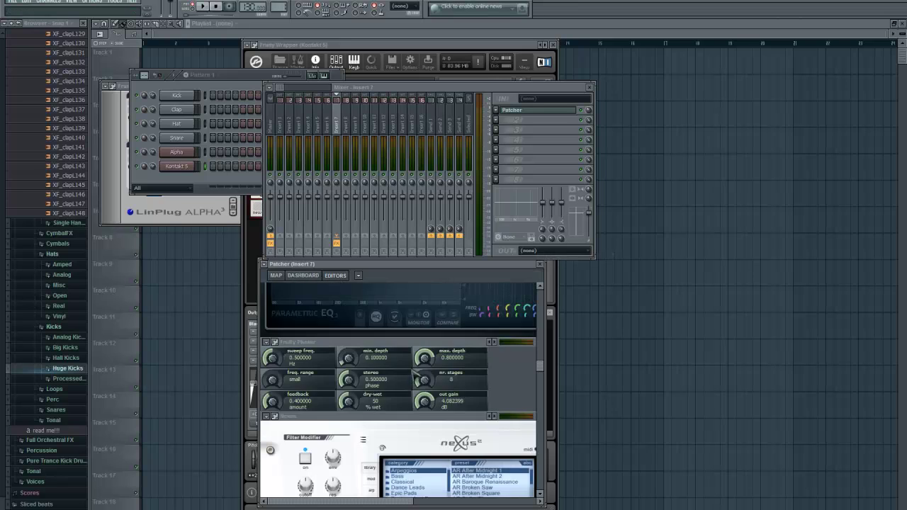
pyautogui.scroll(5, 411, 361)
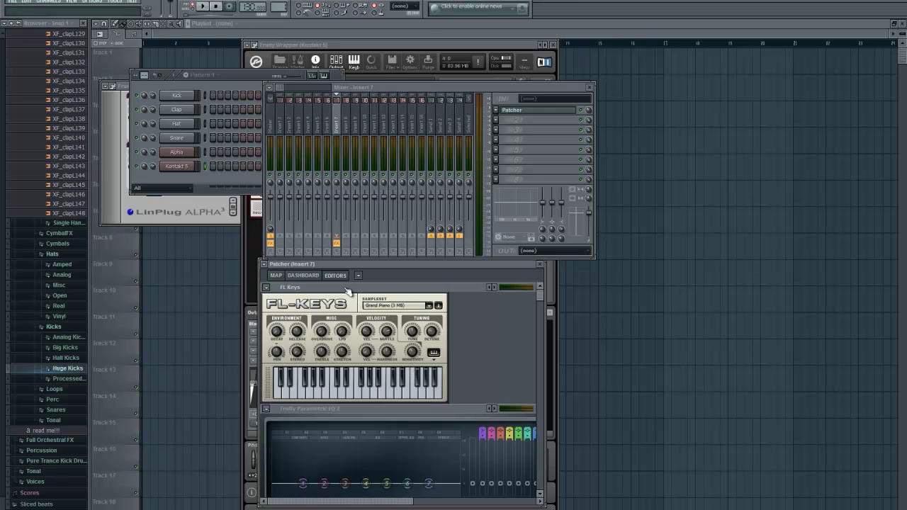
pyautogui.click(276, 275)
pyautogui.click(340, 276)
pyautogui.scroll(-6, 434, 373)
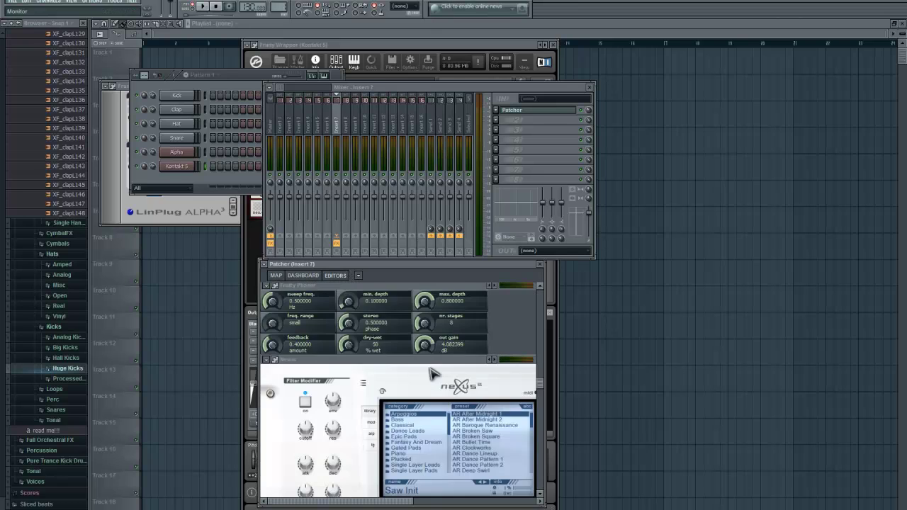
pyautogui.scroll(4, 434, 373)
pyautogui.scroll(-5, 428, 373)
pyautogui.scroll(5, 427, 373)
pyautogui.scroll(-6, 425, 374)
pyautogui.scroll(6, 425, 372)
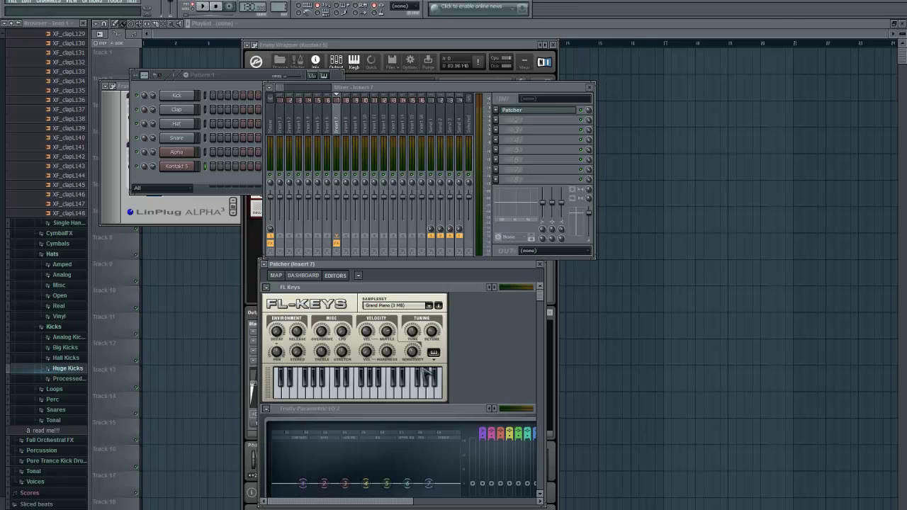
# Step: Collapse the FL Keys, Fruity Parametric EQ 2, Fruity Phaser and both Nexus editors in Patcher's editor list
pyautogui.click(266, 288)
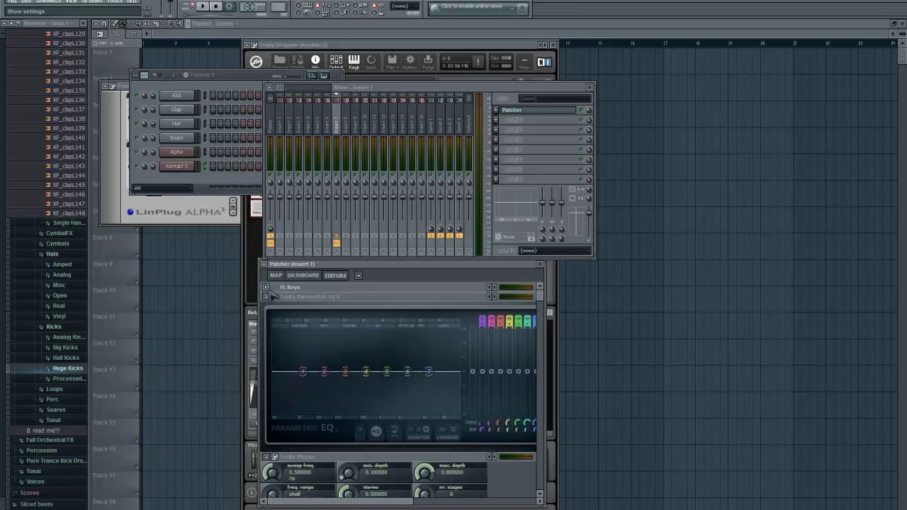
pyautogui.click(267, 296)
pyautogui.click(268, 306)
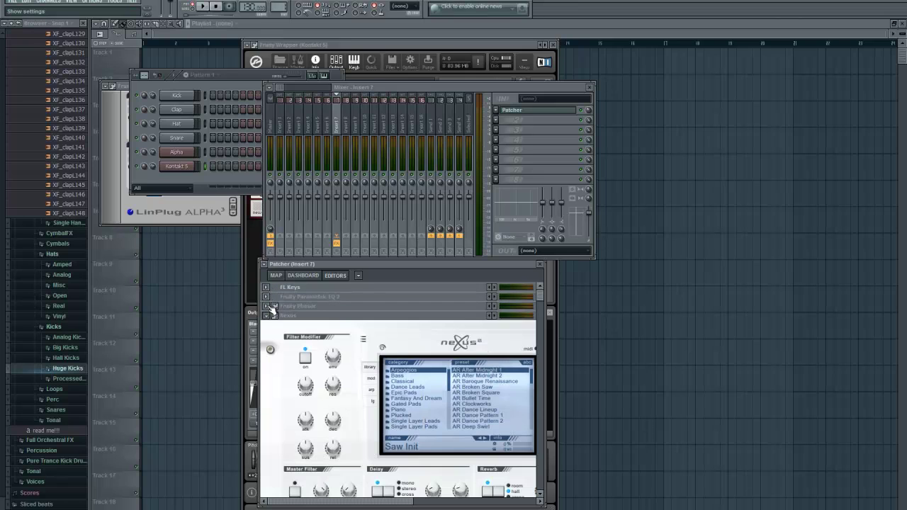
pyautogui.click(266, 314)
pyautogui.click(267, 326)
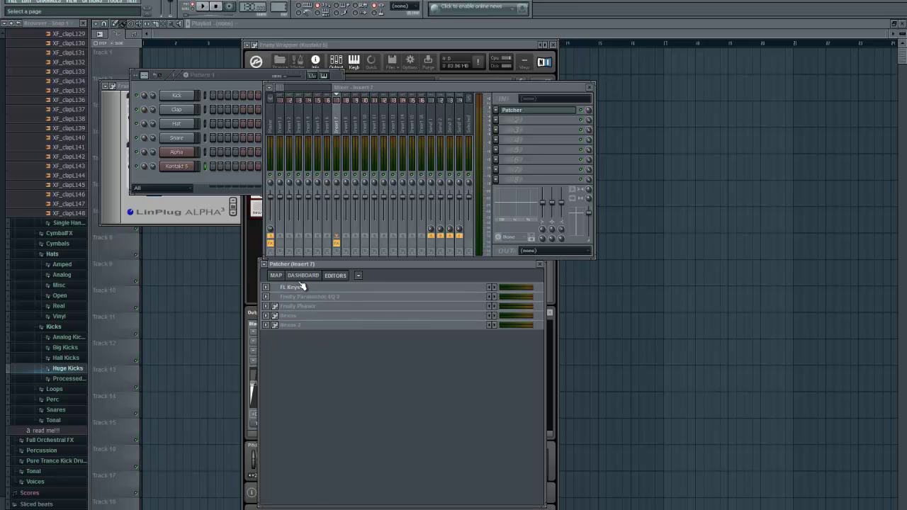
# Step: Check which display options Patcher offers without changing any, and return to its map
pyautogui.click(359, 276)
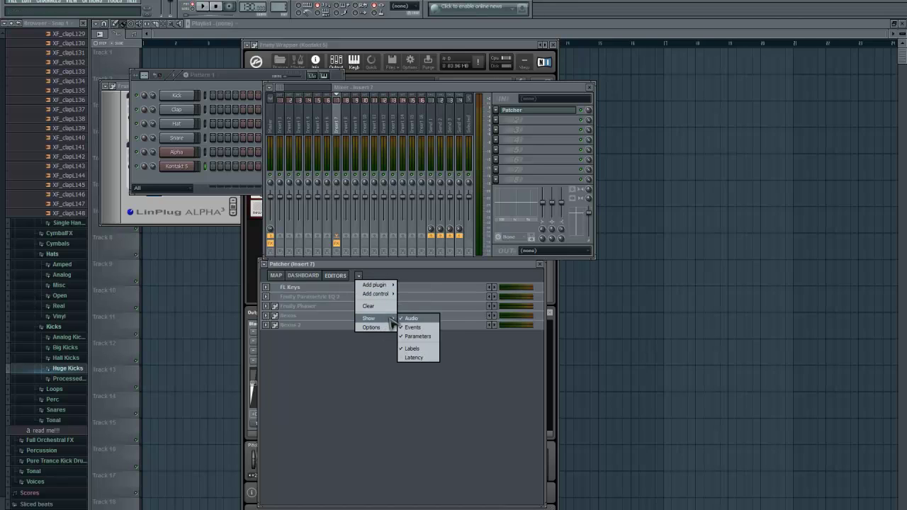
pyautogui.click(338, 368)
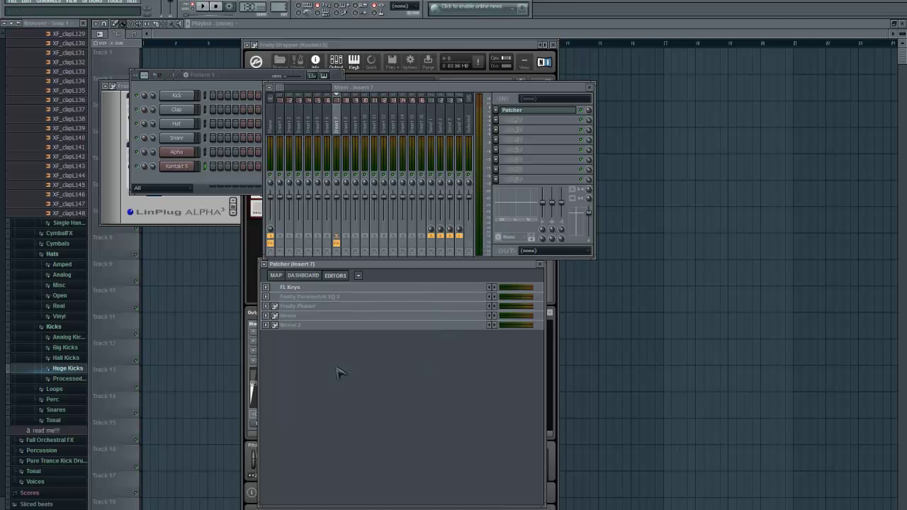
pyautogui.click(277, 274)
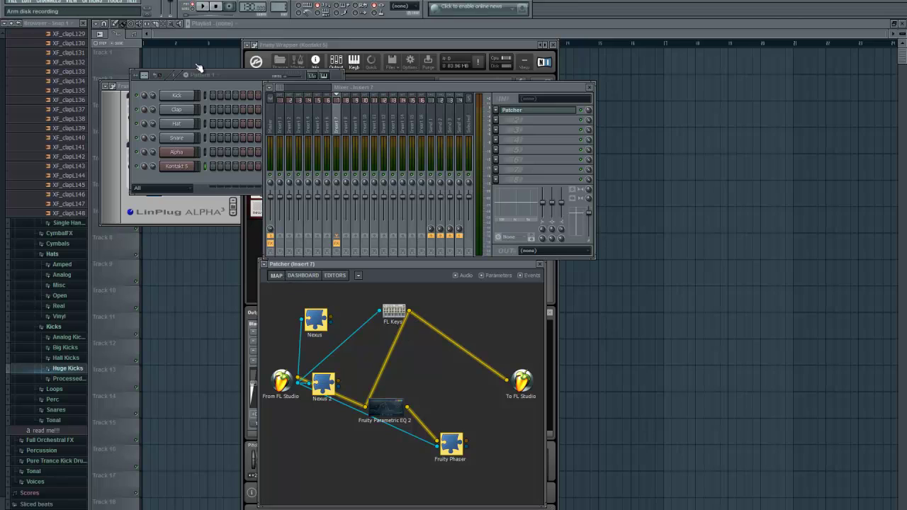
# Step: Add Patcher as a new generator channel and place its window beside the Insert 7 Patcher
pyautogui.click(48, 2)
pyautogui.moveTo(62, 8)
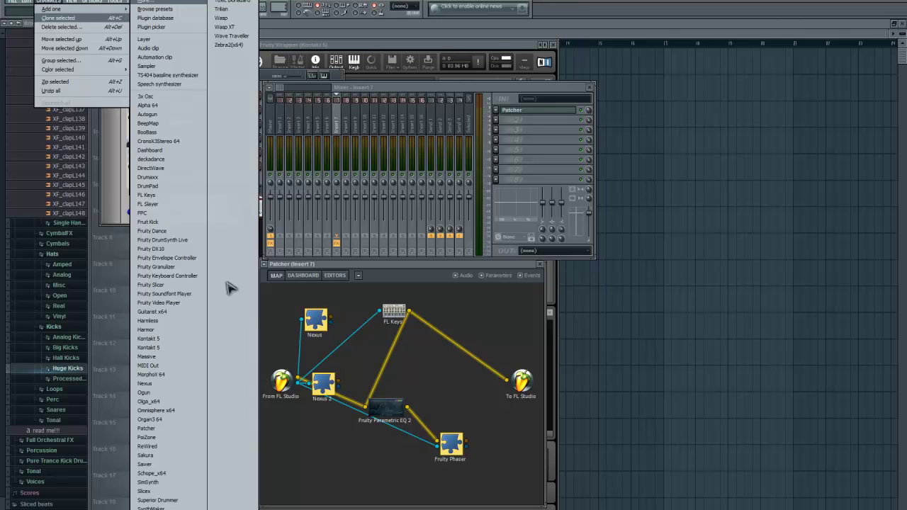
pyautogui.click(155, 430)
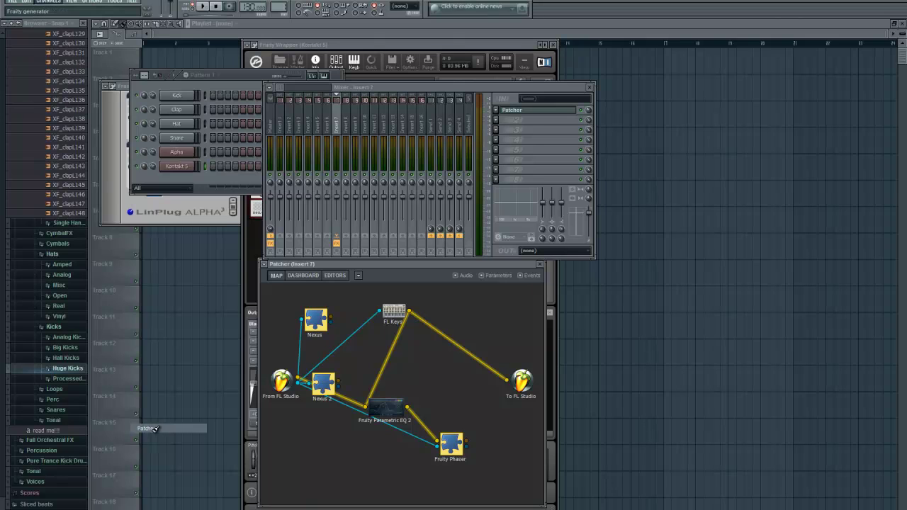
pyautogui.moveTo(188, 136); pyautogui.dragTo(524, 268)
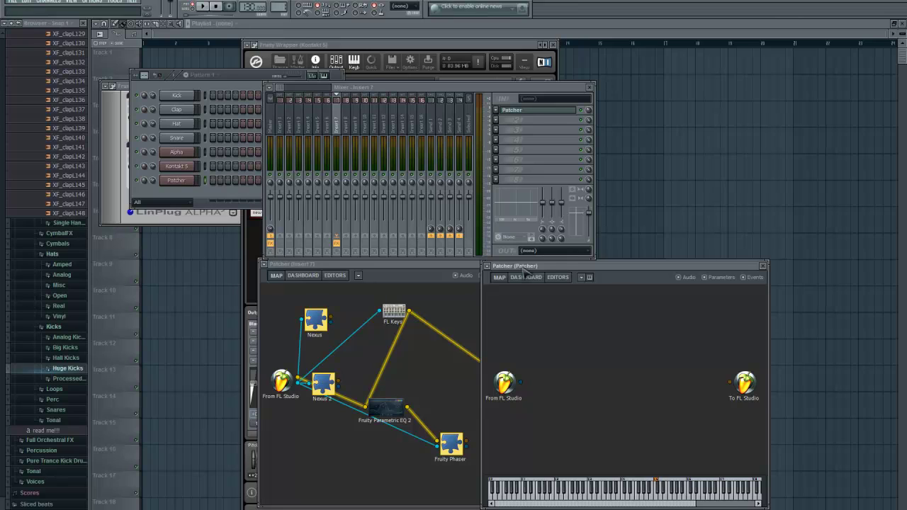
# Step: Check the generator Patcher's plugin options and move its window clear of the Insert 7 Patcher
pyautogui.click(488, 267)
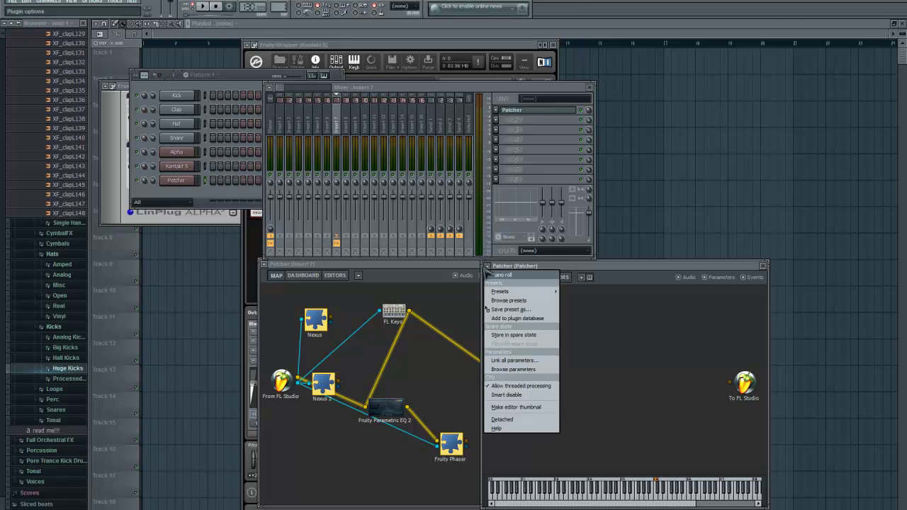
pyautogui.click(488, 268)
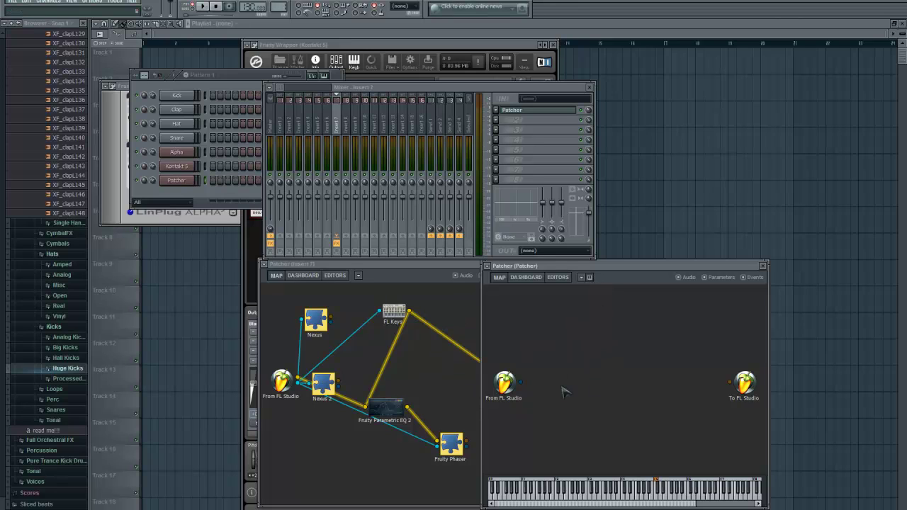
pyautogui.moveTo(533, 266); pyautogui.dragTo(649, 171)
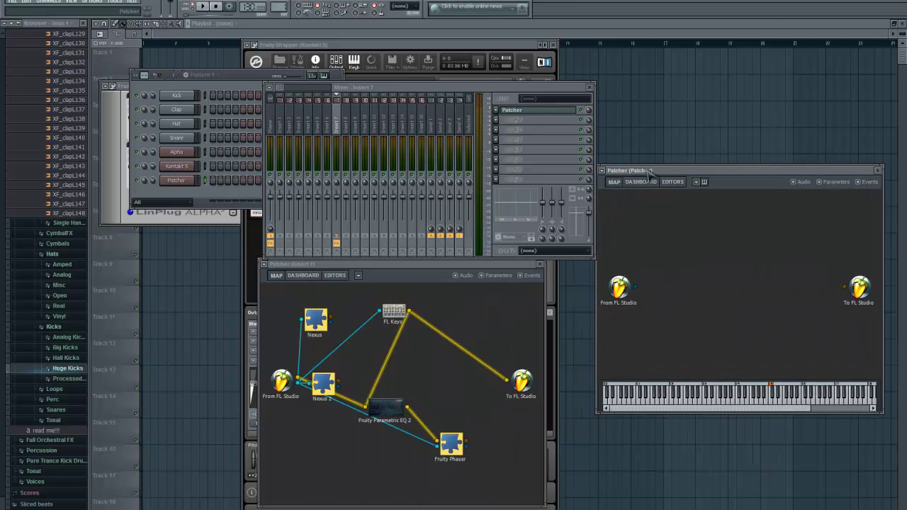